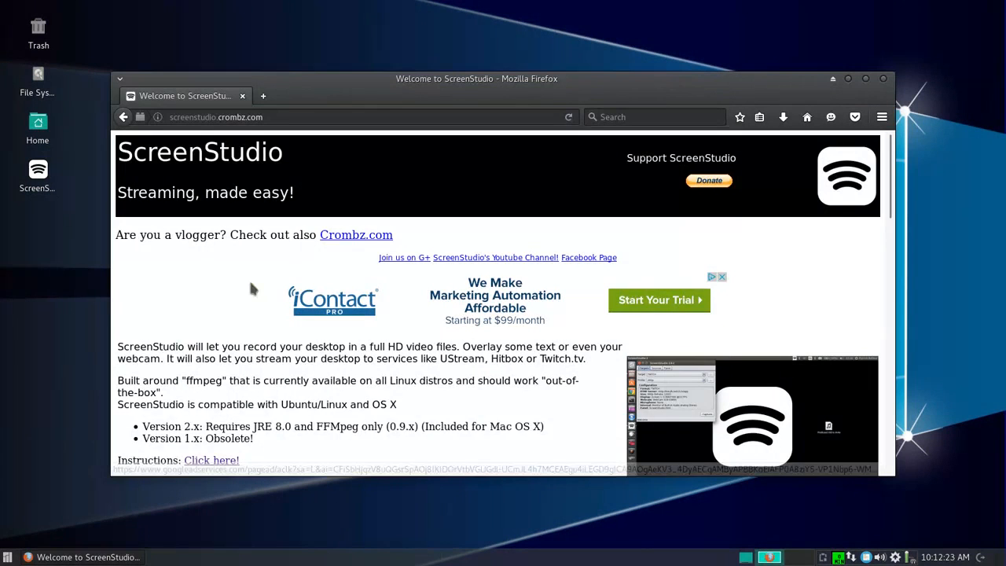
Examine the ScreenStudio homepage for the supported platforms and the software requirements of version 2.x
scroll(250, 288, "down", 1)
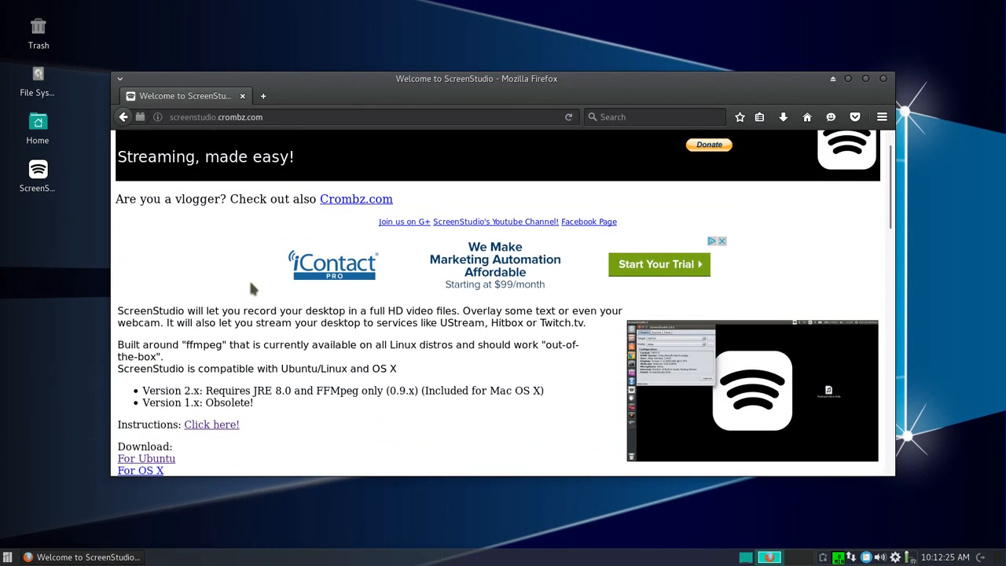
scroll(251, 288, "down", 1)
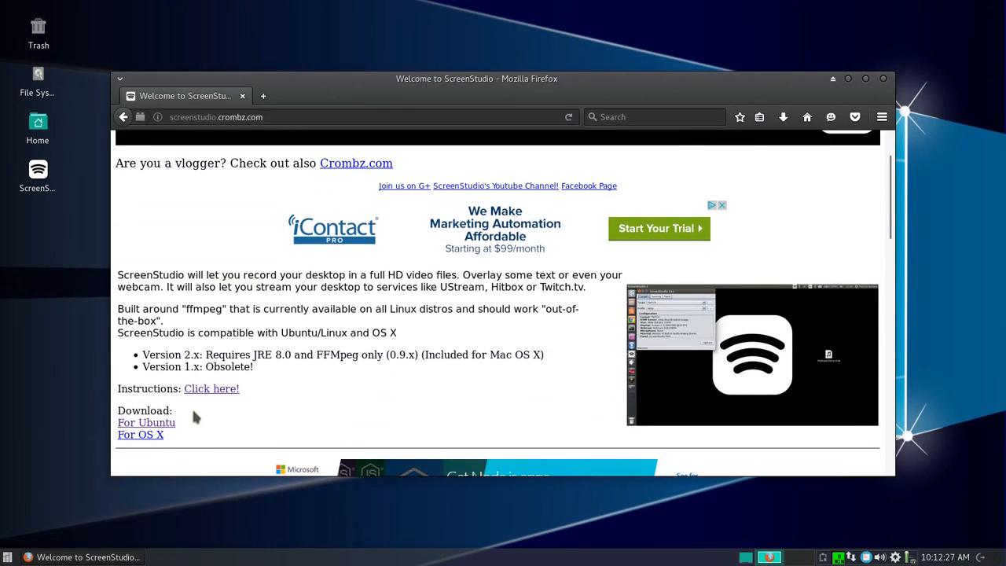
scroll(193, 414, "down", 1)
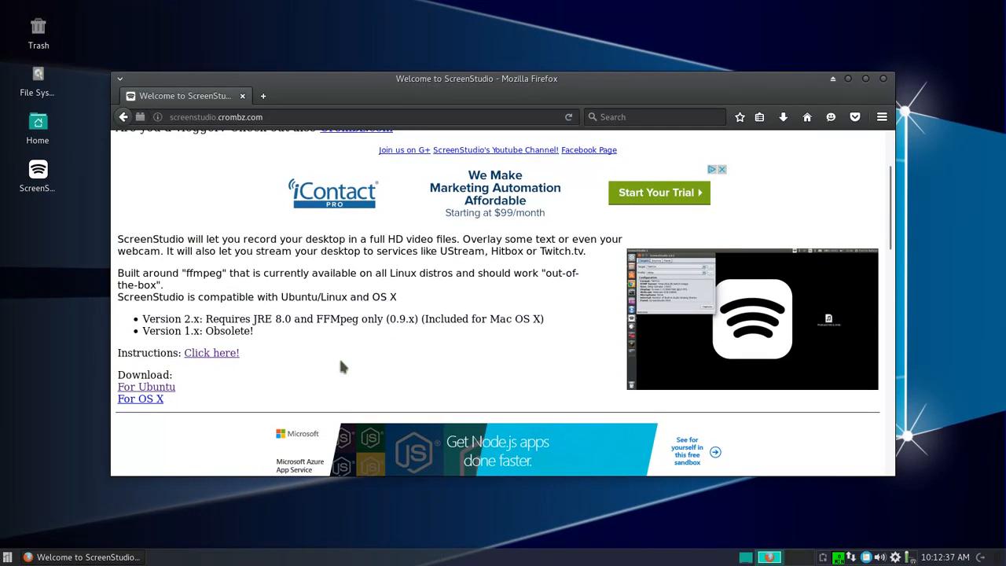
scroll(340, 362, "up", 2)
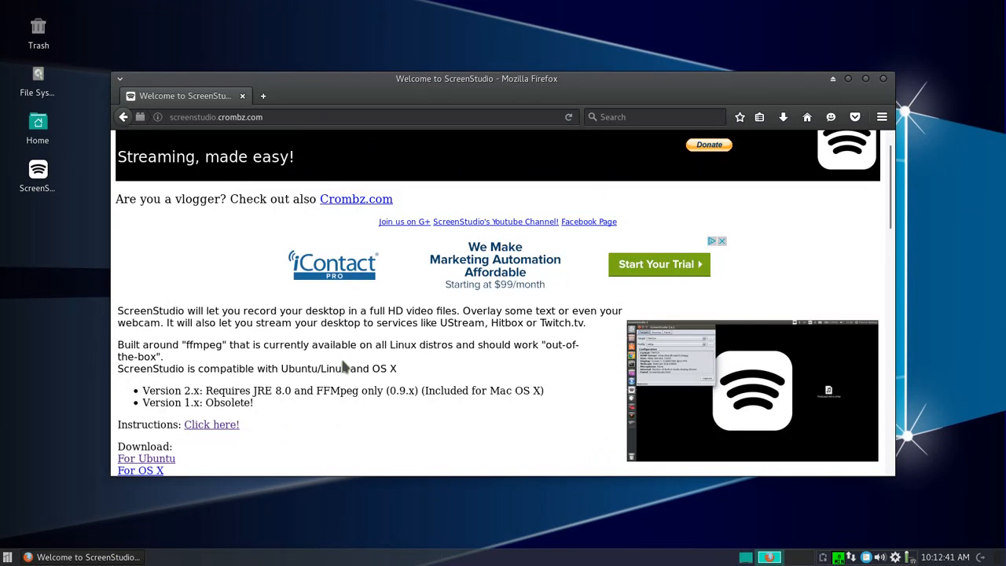
scroll(343, 366, "down", 1)
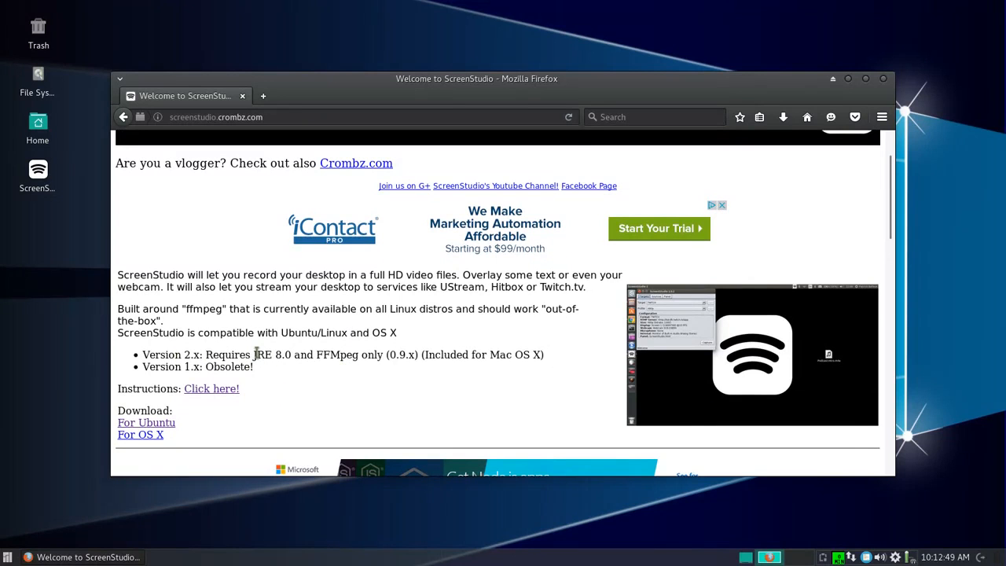
left_click_drag(257, 355, 354, 356)
left_click(341, 375)
left_click_drag(206, 355, 355, 358)
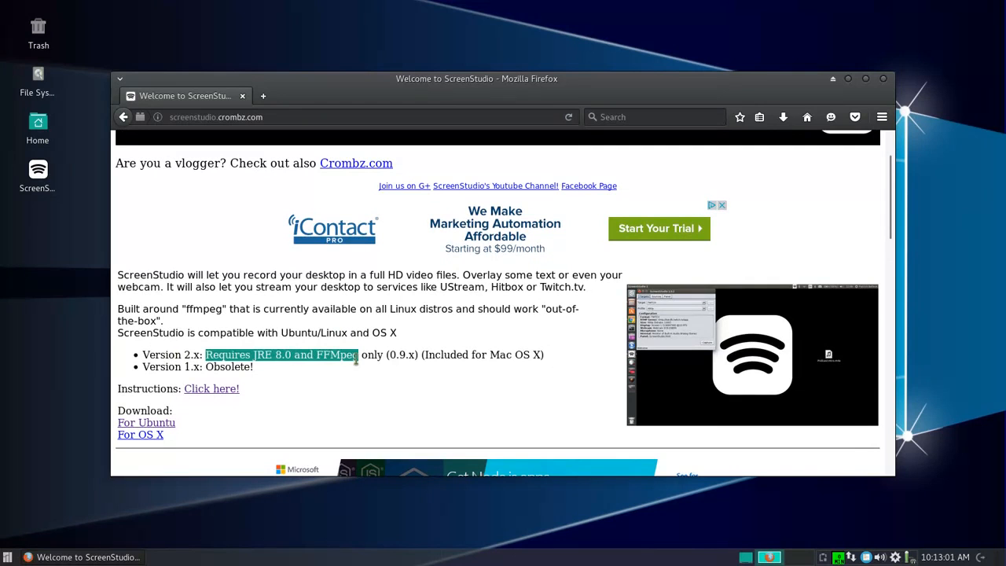
left_click(353, 375)
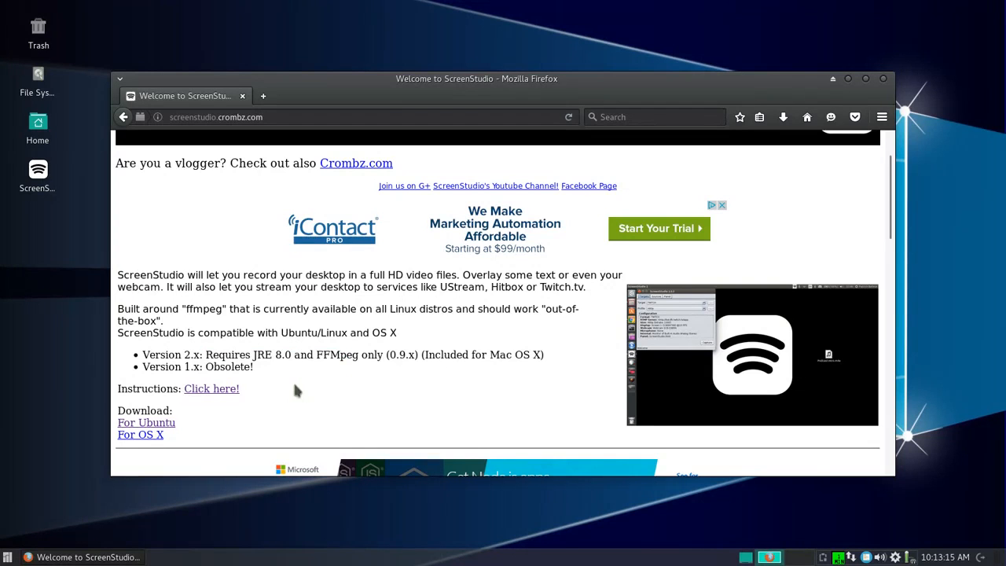
Open the ScreenStudio instructions page and examine each item of the installation list for version 2.x
scroll(294, 388, "down", 1)
left_click(224, 355)
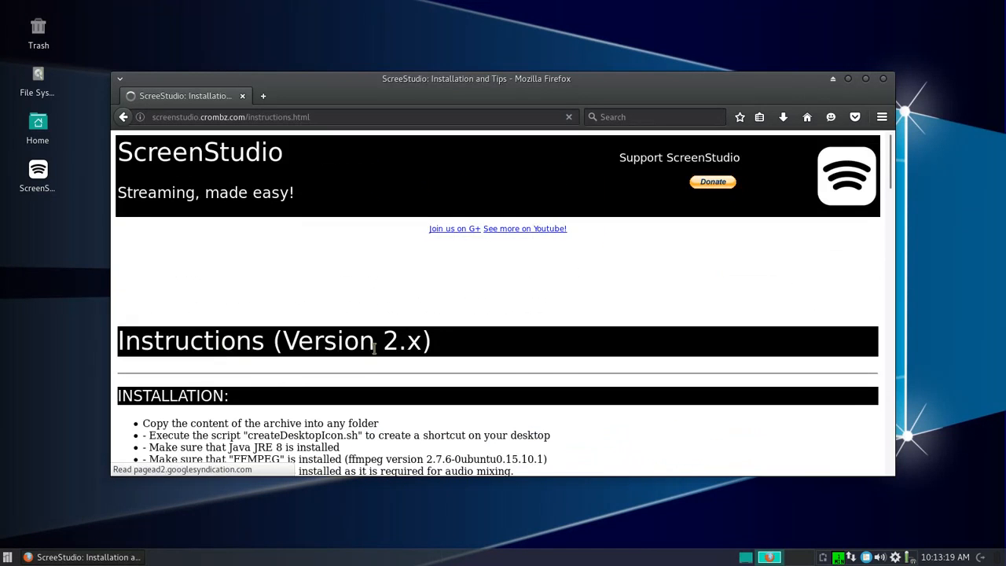
scroll(434, 350, "down", 3)
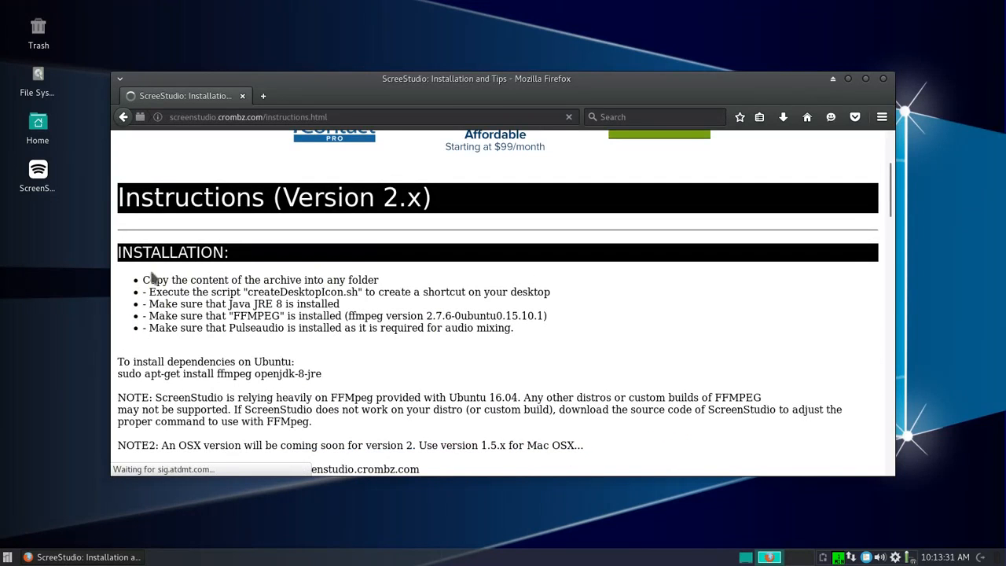
left_click_drag(143, 280, 394, 285)
left_click(394, 286)
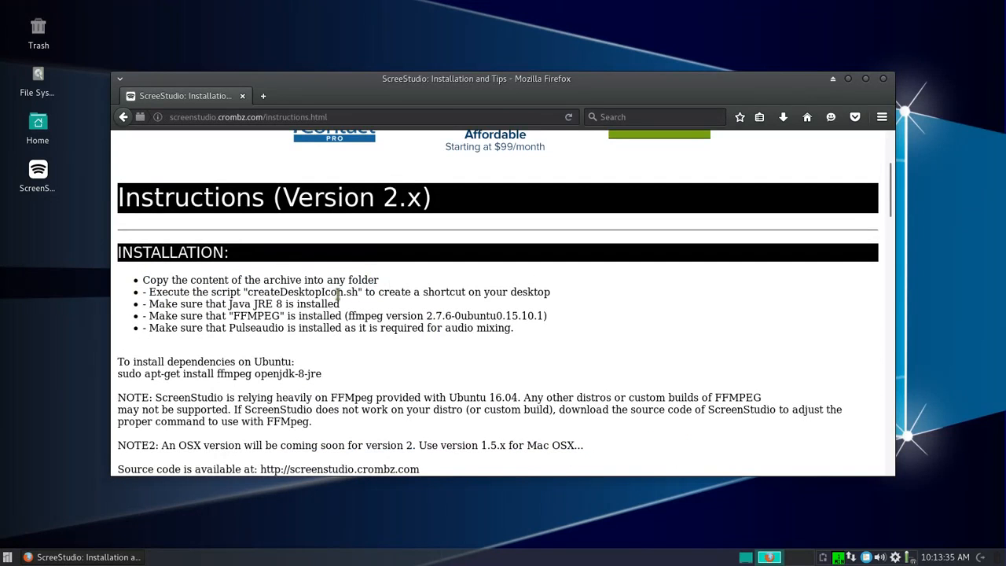
left_click_drag(151, 292, 552, 301)
left_click(152, 308)
left_click_drag(149, 309, 346, 314)
left_click(354, 314)
left_click_drag(148, 315, 560, 312)
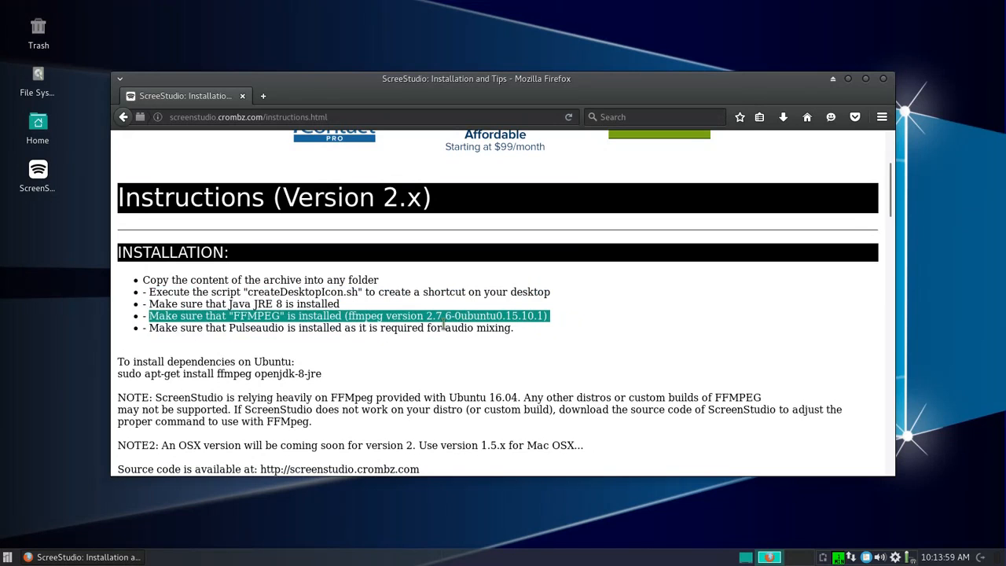
left_click(538, 319)
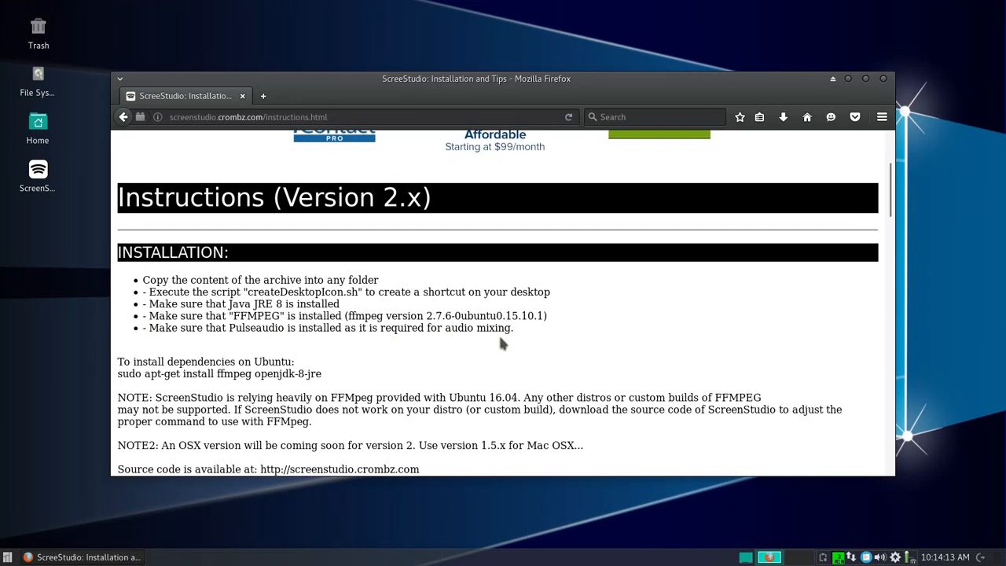
Skim the installation notes and usage section of the instructions, and go back to the ScreenStudio homepage
scroll(503, 343, "down", 5)
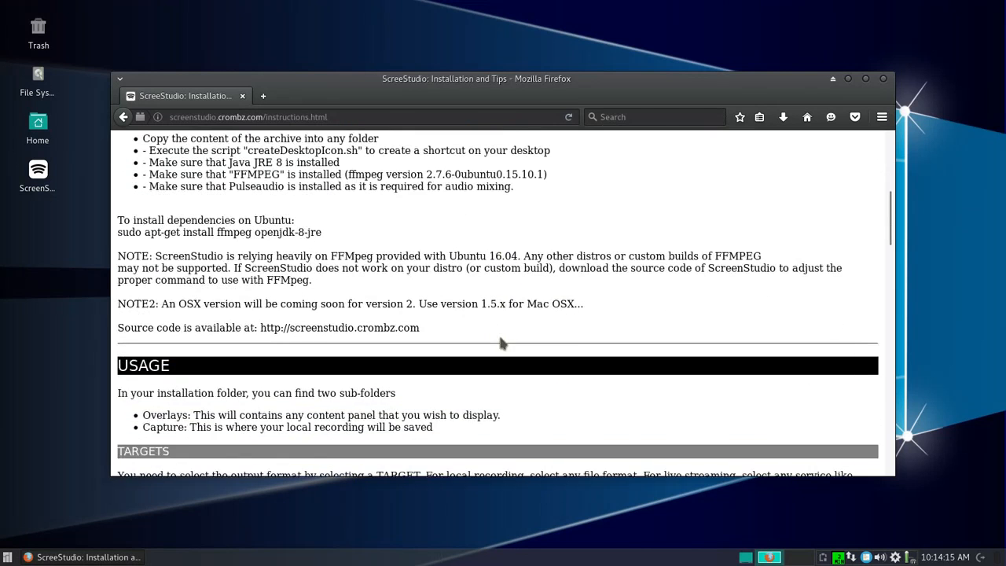
scroll(503, 344, "down", 2)
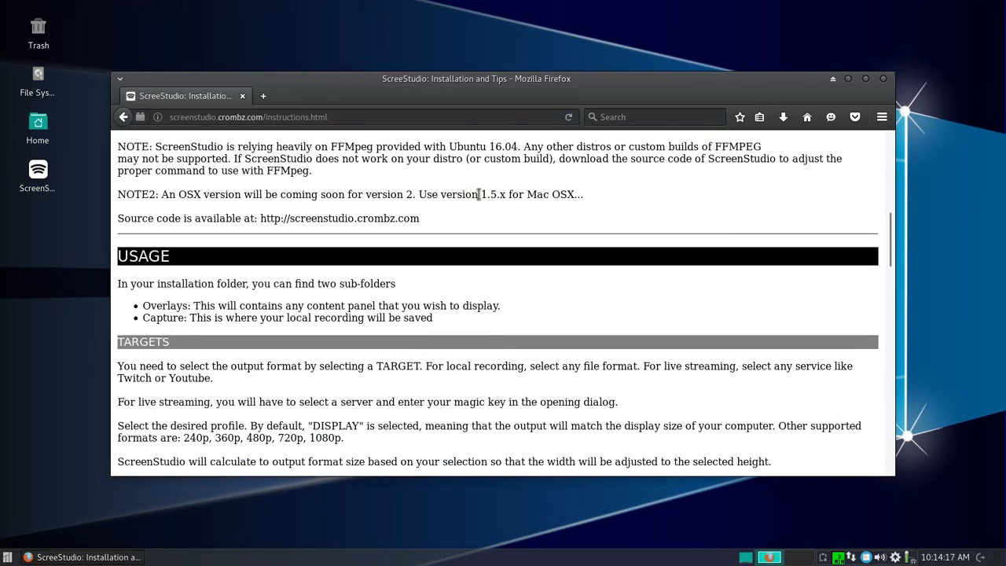
scroll(458, 259, "up", 1)
scroll(458, 260, "up", 9)
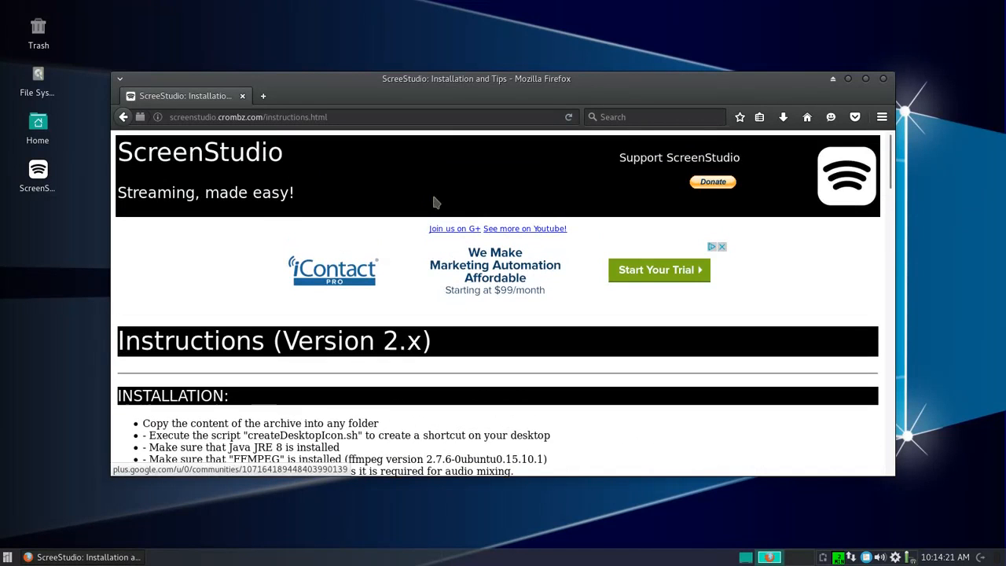
left_click(124, 116)
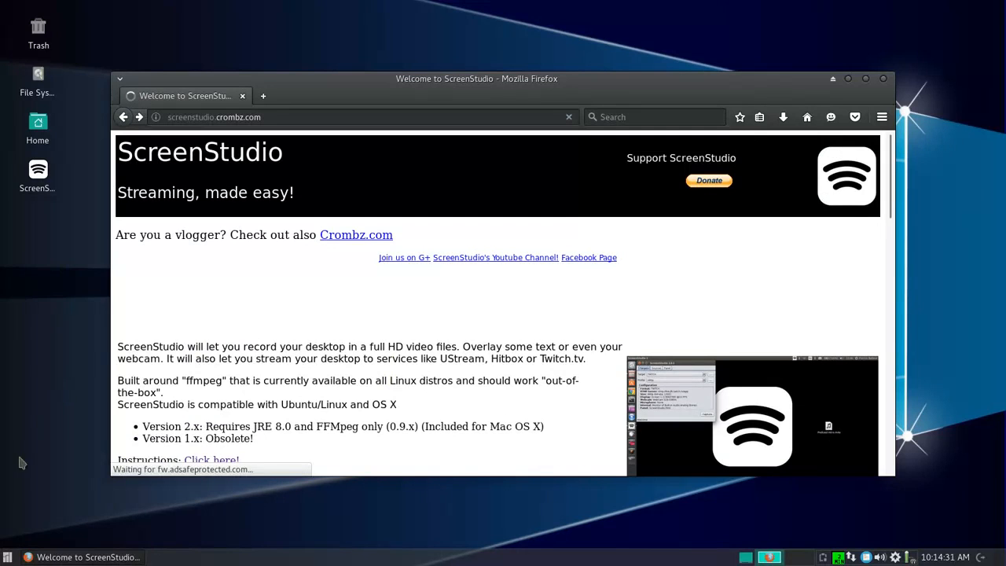
Open a terminal emulator and check the installed FFmpeg version with "ffmpeg -version"
left_click(10, 558)
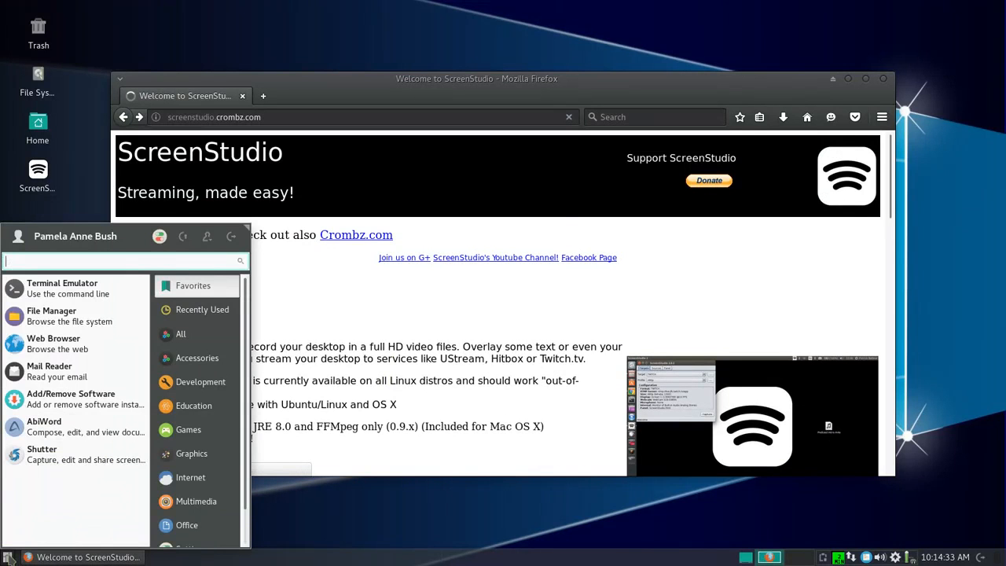
left_click(191, 502)
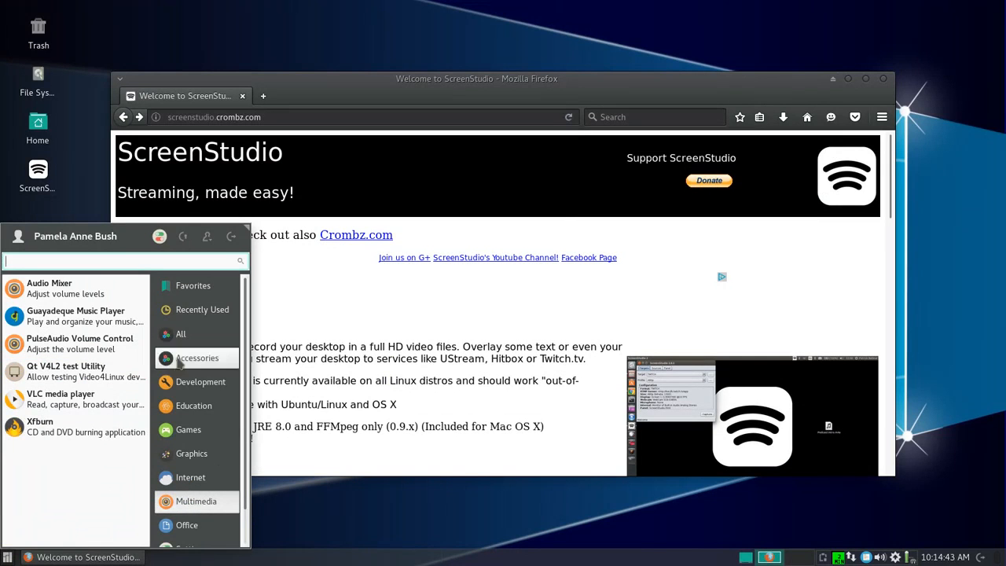
left_click(191, 290)
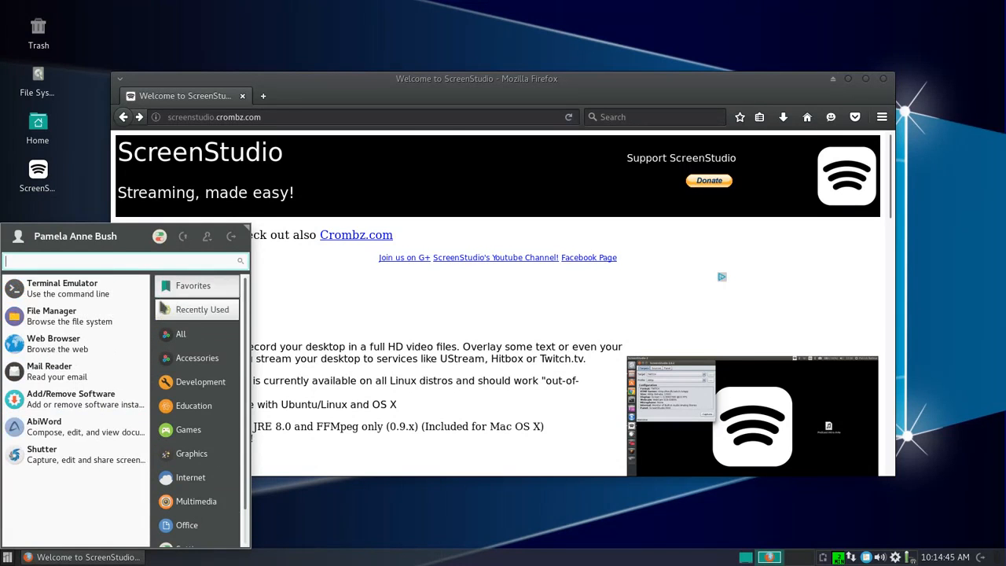
left_click(94, 296)
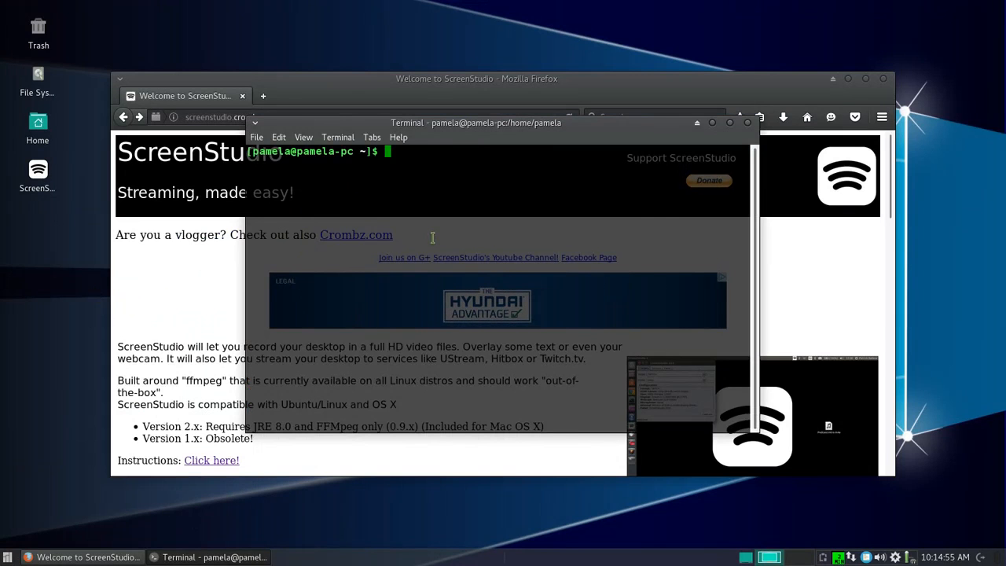
type("ffm")
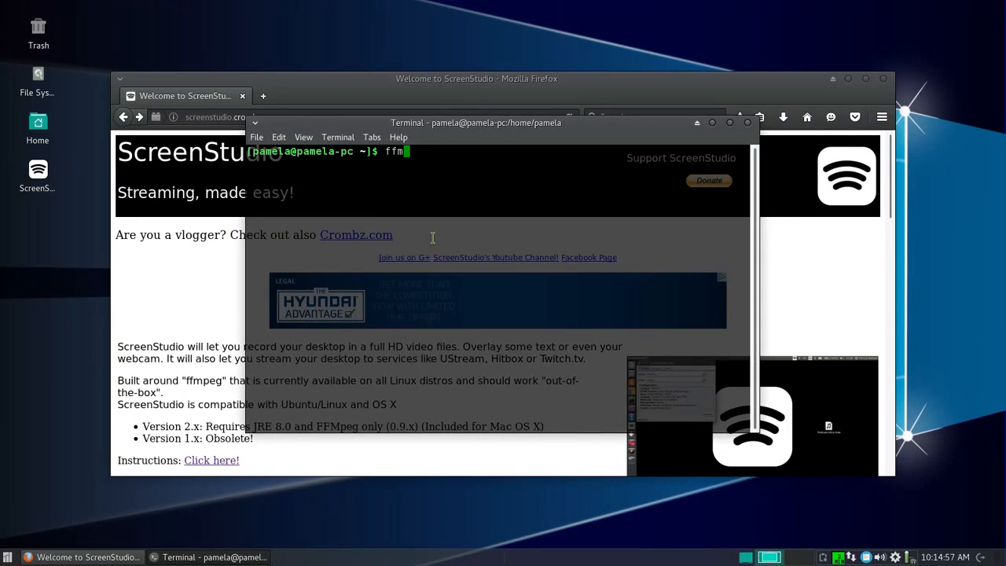
type("peg -version")
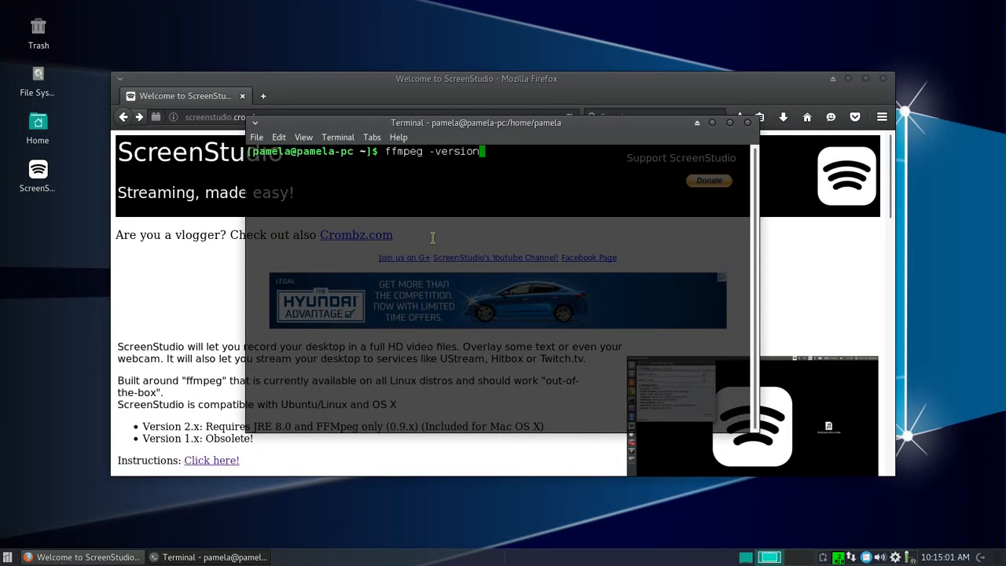
key("Return")
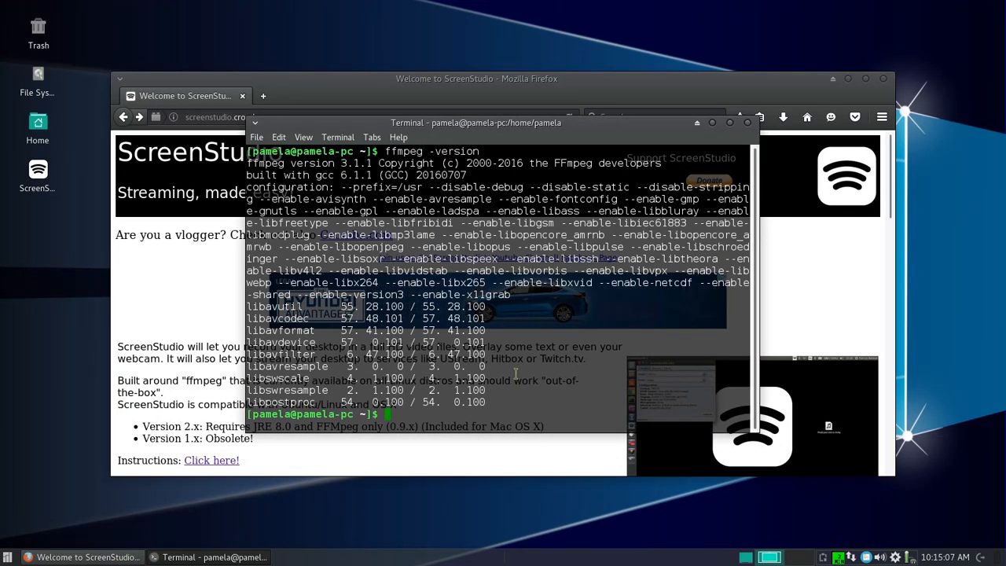
left_click_drag(376, 126, 426, 104)
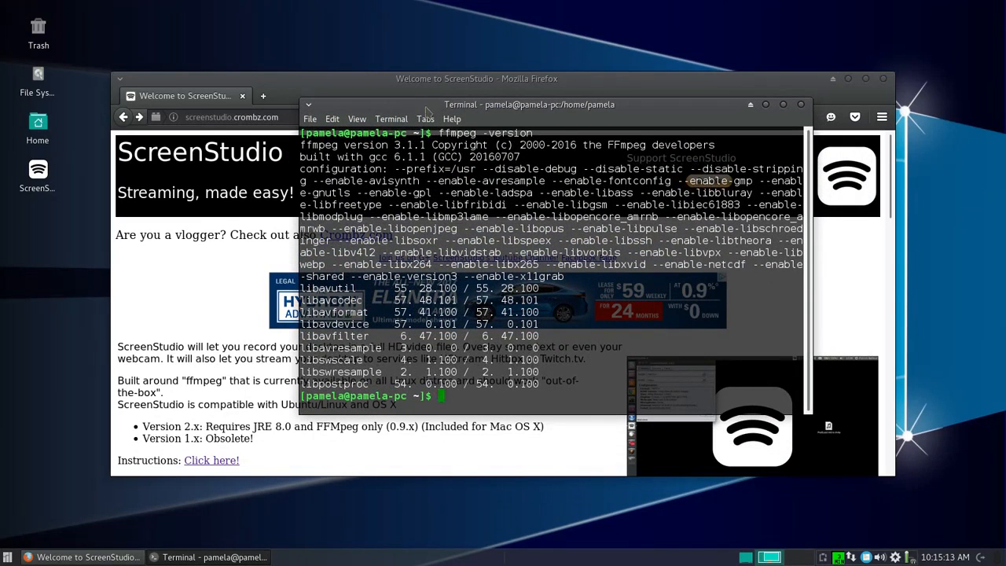
left_click_drag(392, 145, 432, 145)
left_click(431, 160)
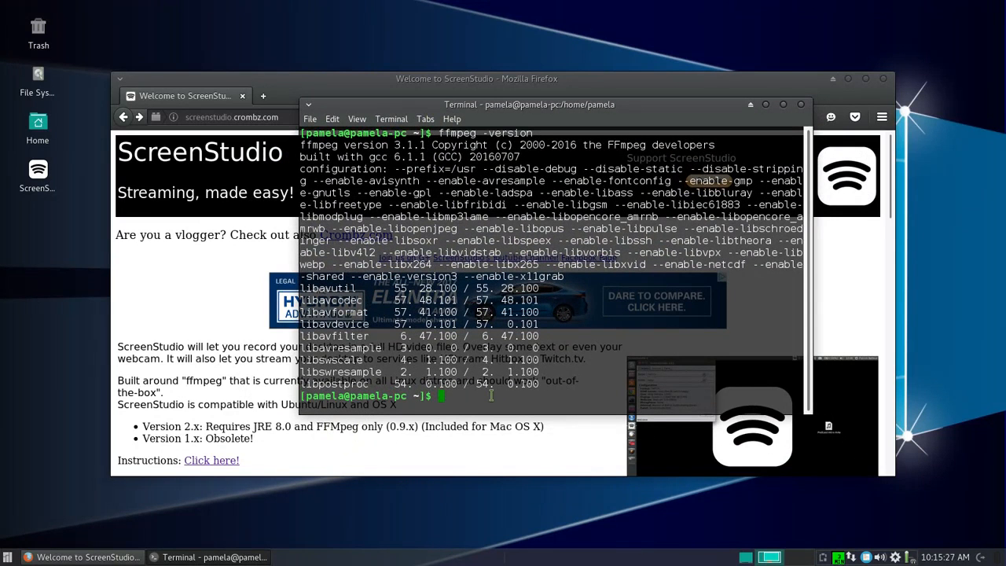
Check the installed Java version with "java -version" and exit the terminal
type("java -version")
key("Return")
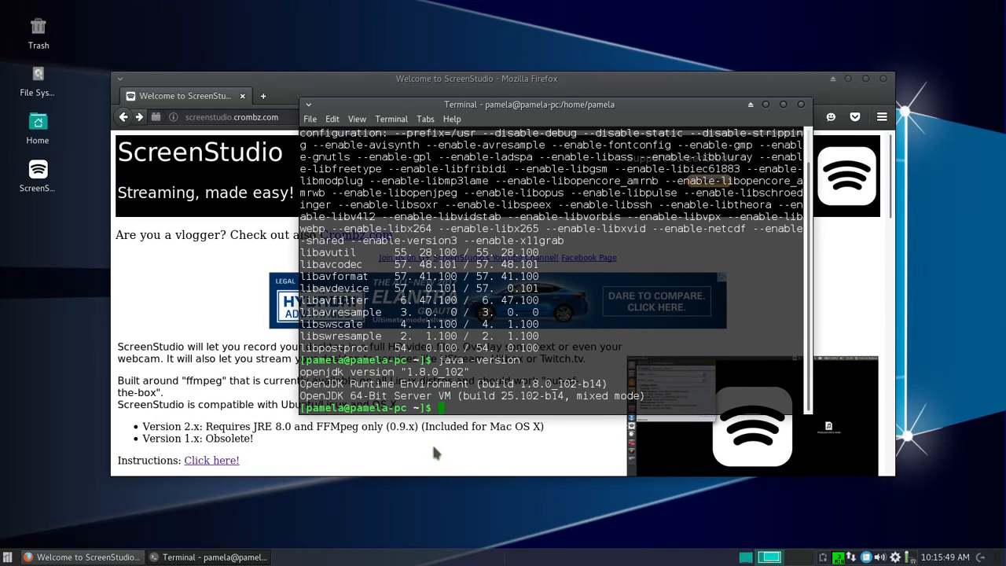
type("exit")
key("Return")
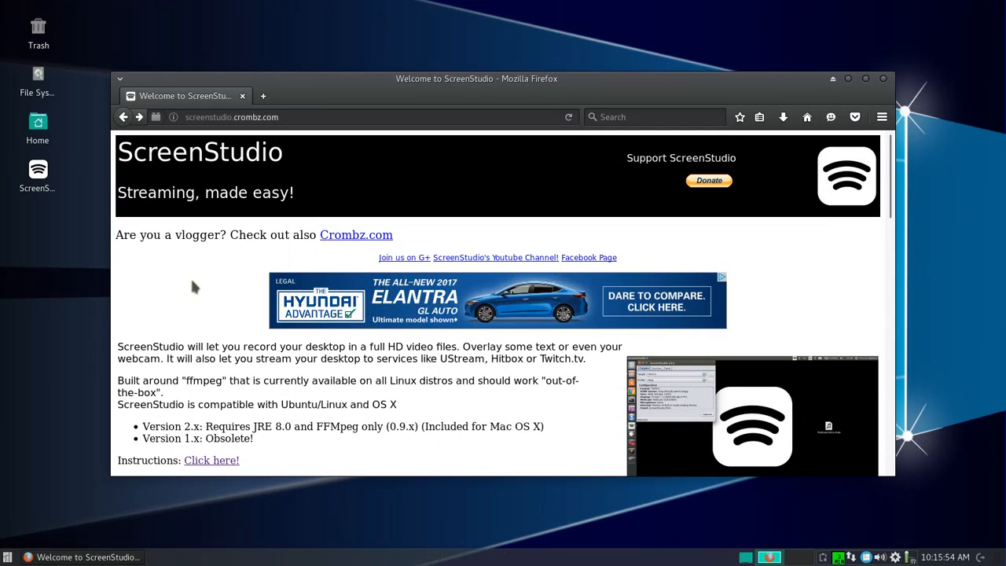
Download ScreenStudio-Ubuntu-2.3.0-bin.tar.gz from the Ubuntu download page, choosing to save the file
scroll(192, 285, "down", 2)
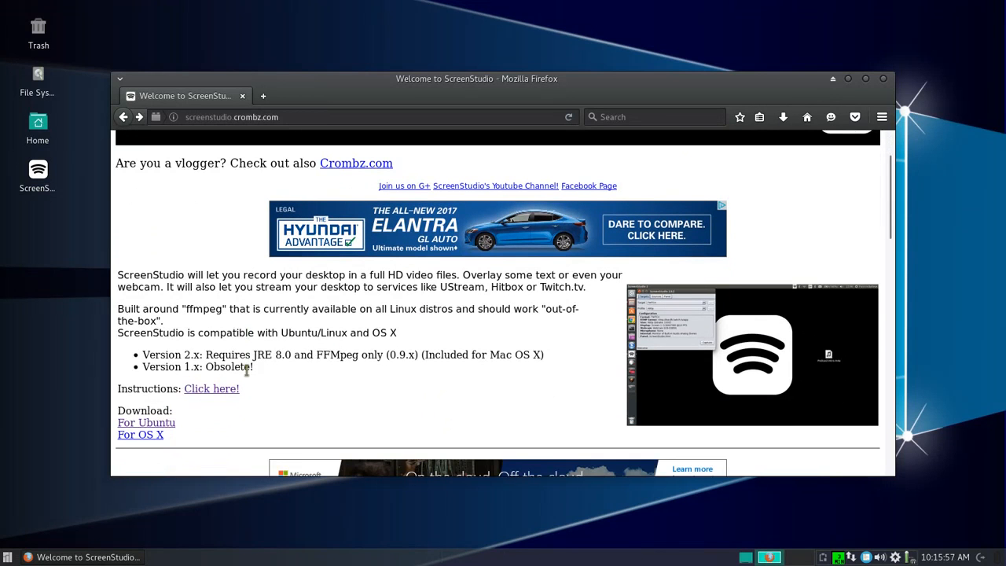
left_click(169, 424)
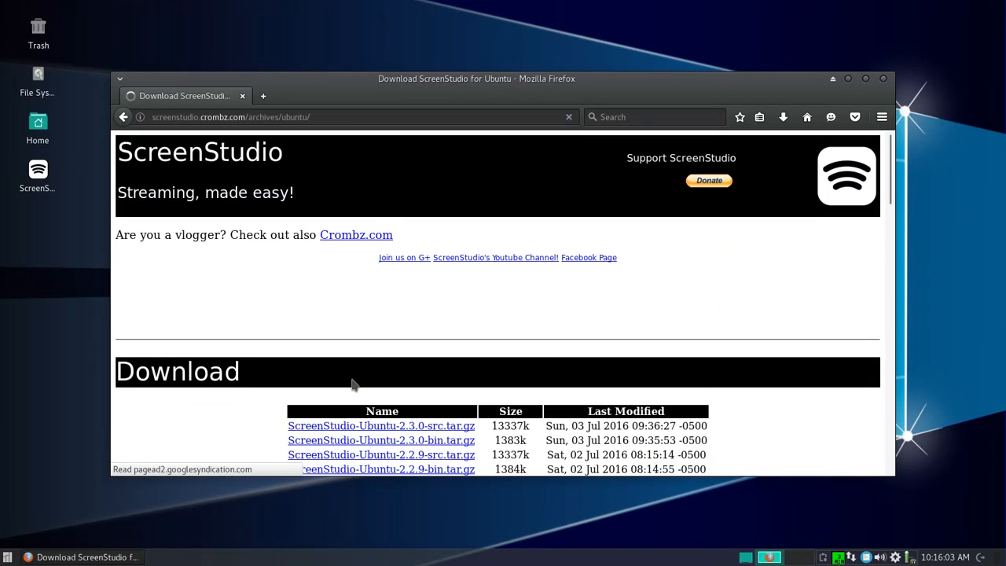
scroll(353, 386, "down", 3)
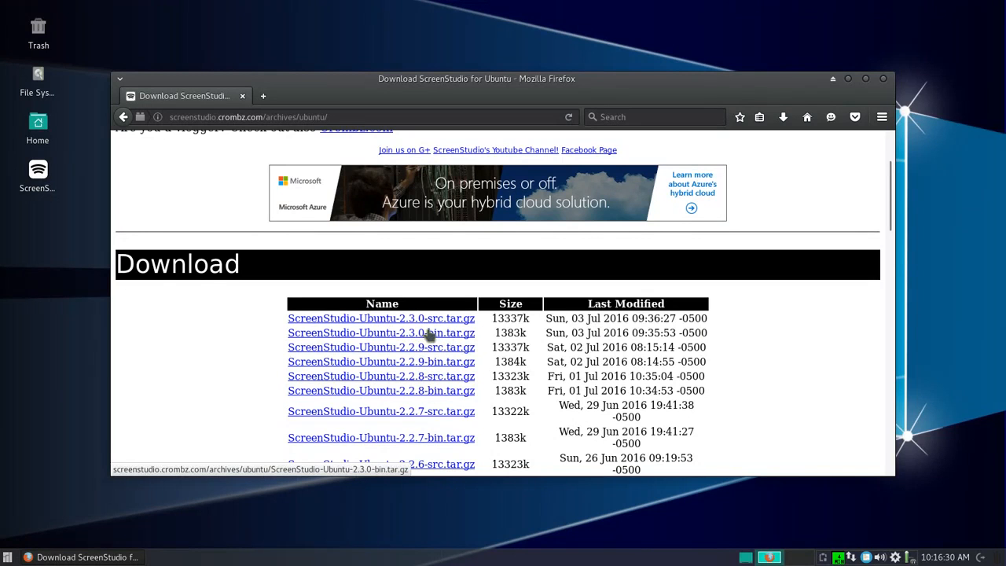
left_click(430, 334)
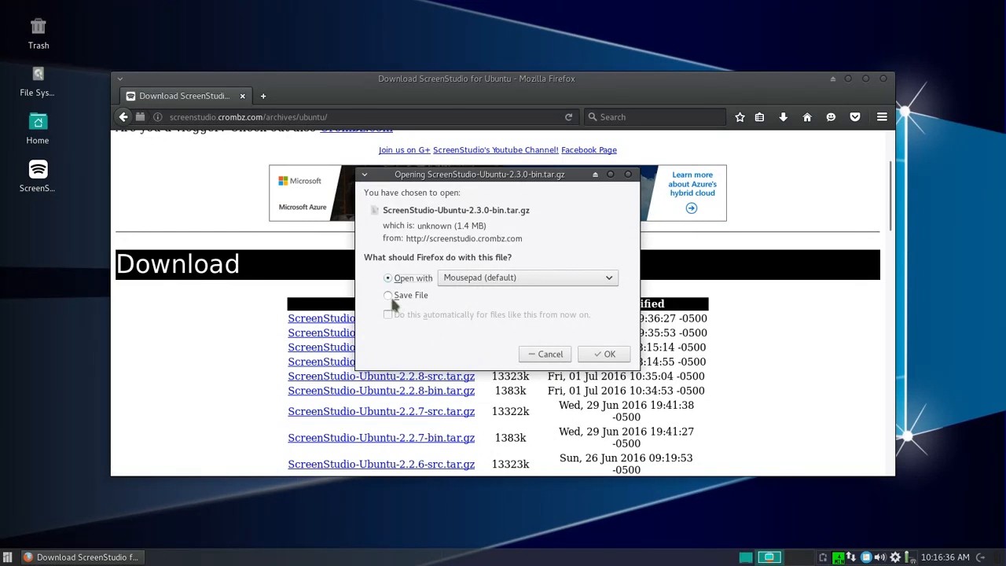
left_click(391, 298)
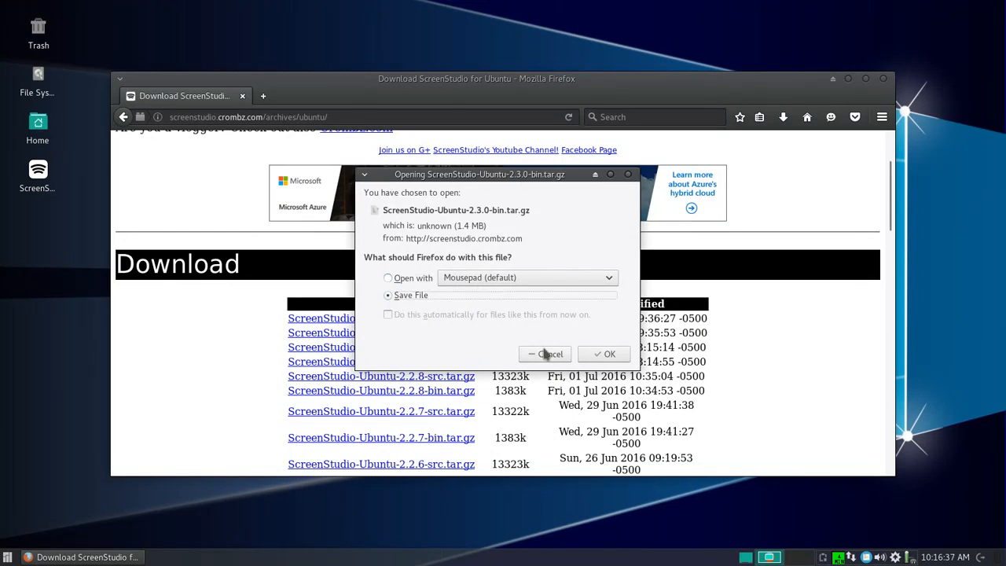
left_click(604, 355)
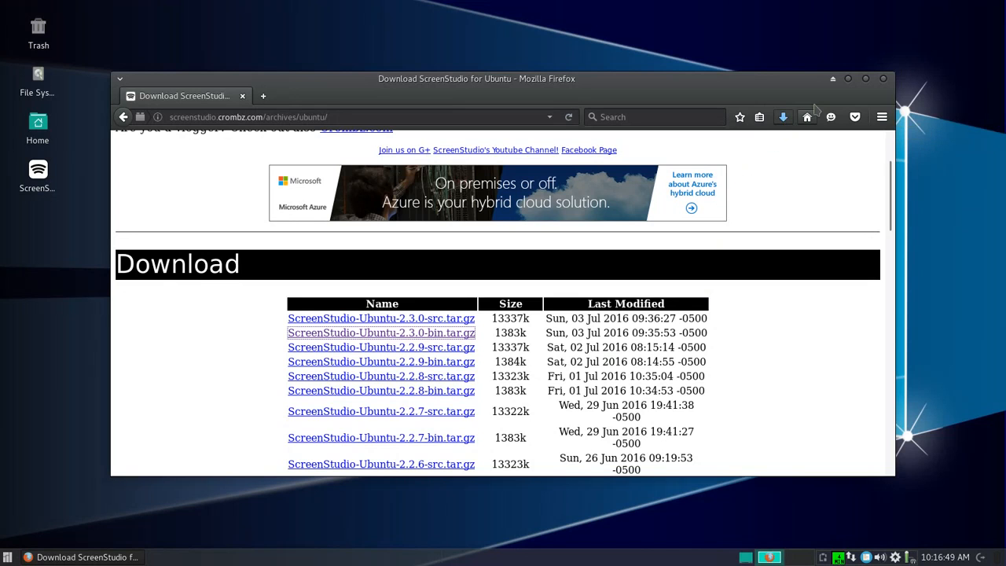
Close the browser and open the Home folder in the file manager
left_click(883, 79)
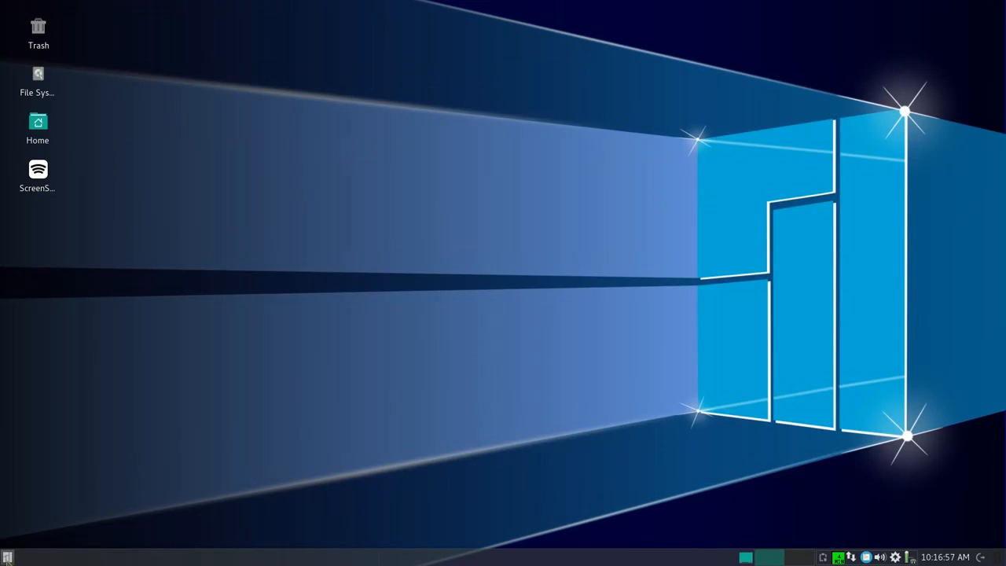
double_click(38, 124)
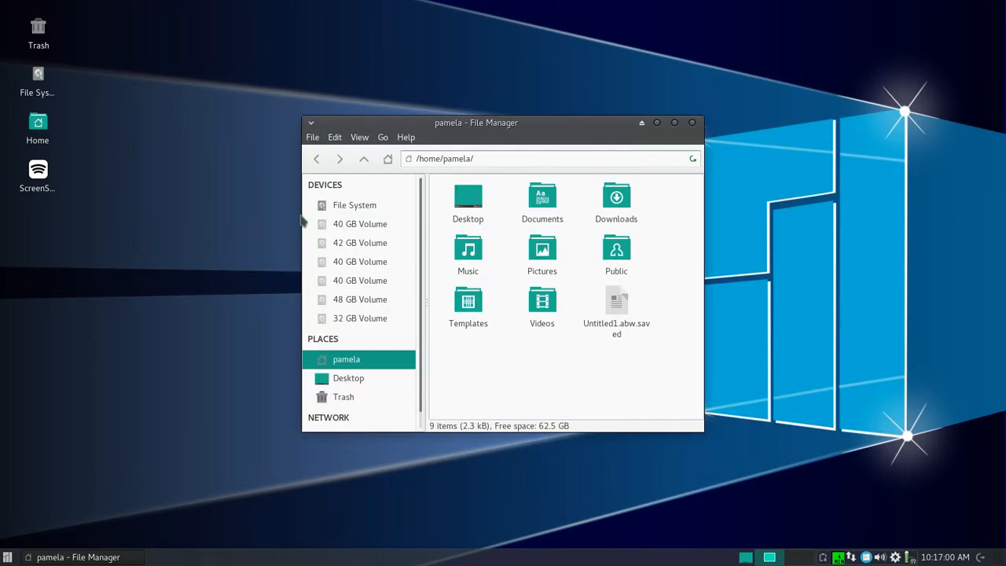
Open the Downloads folder and open ScreenStudio-Ubuntu-2.3.0-bin.tar.gz with Engrampa Archive Manager
left_click(618, 213)
double_click(619, 213)
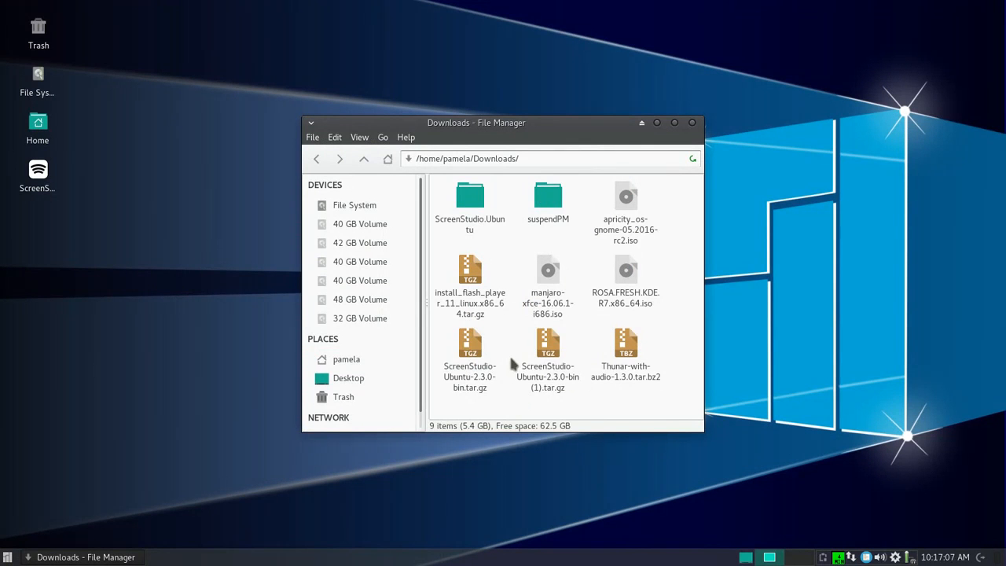
right_click(469, 362)
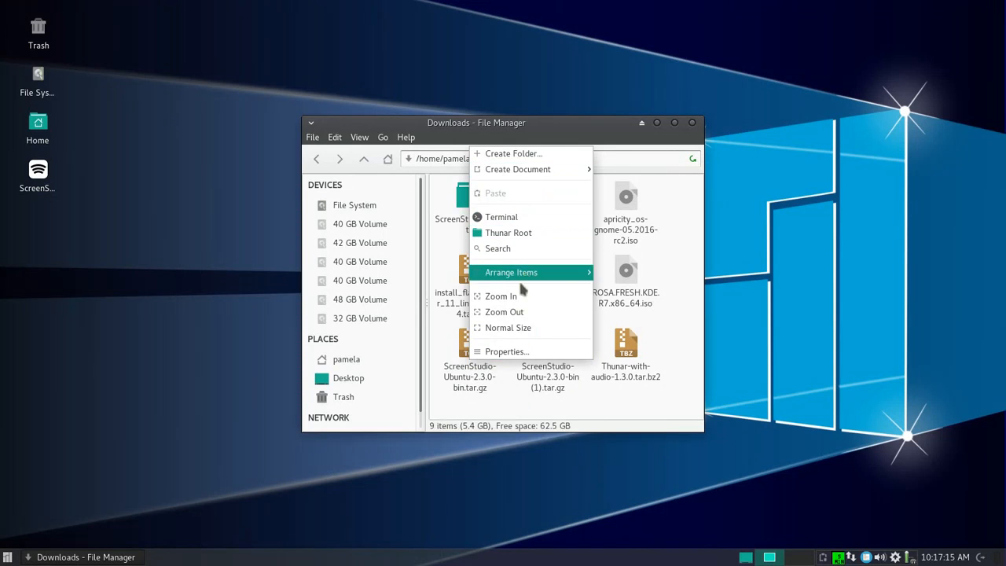
left_click(475, 375)
right_click(473, 359)
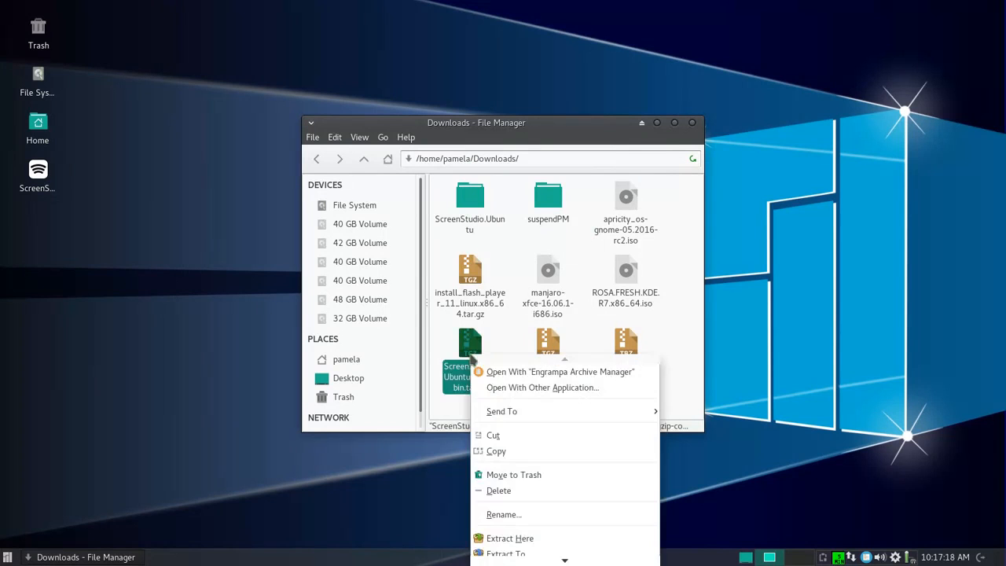
left_click(522, 373)
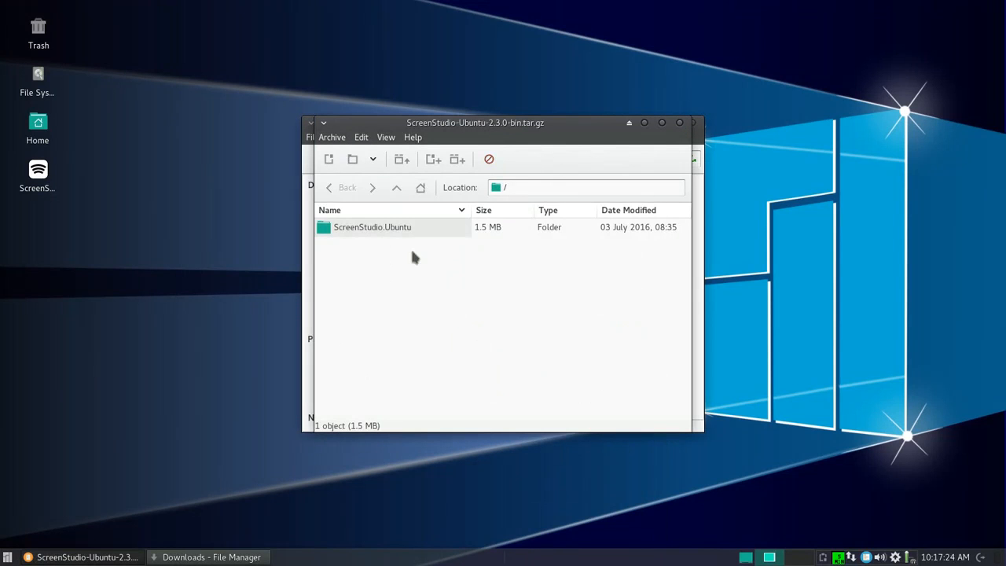
Extract all files of the archive into a new folder named screenstudio in the home folder and show the extracted files
left_click(402, 161)
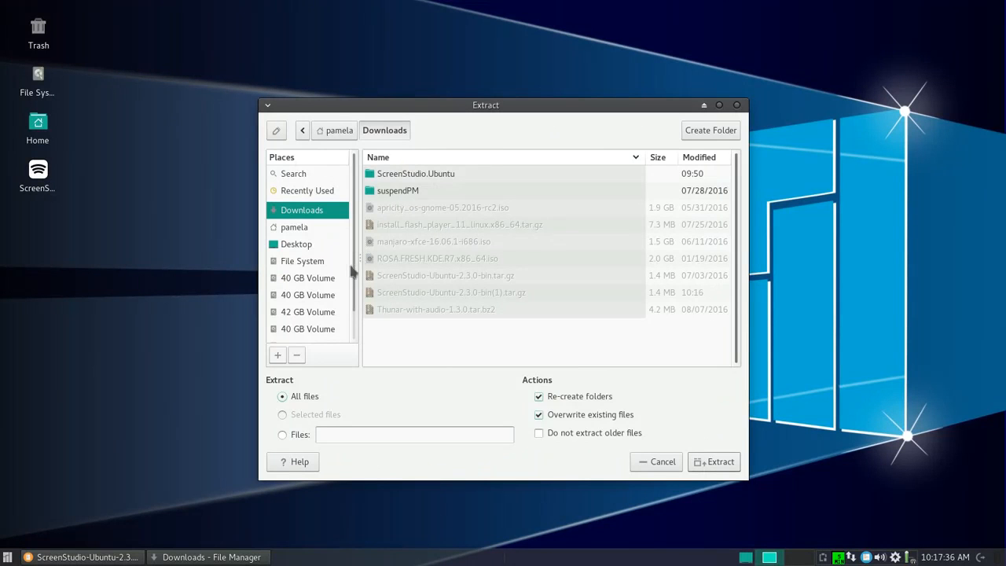
left_click(341, 132)
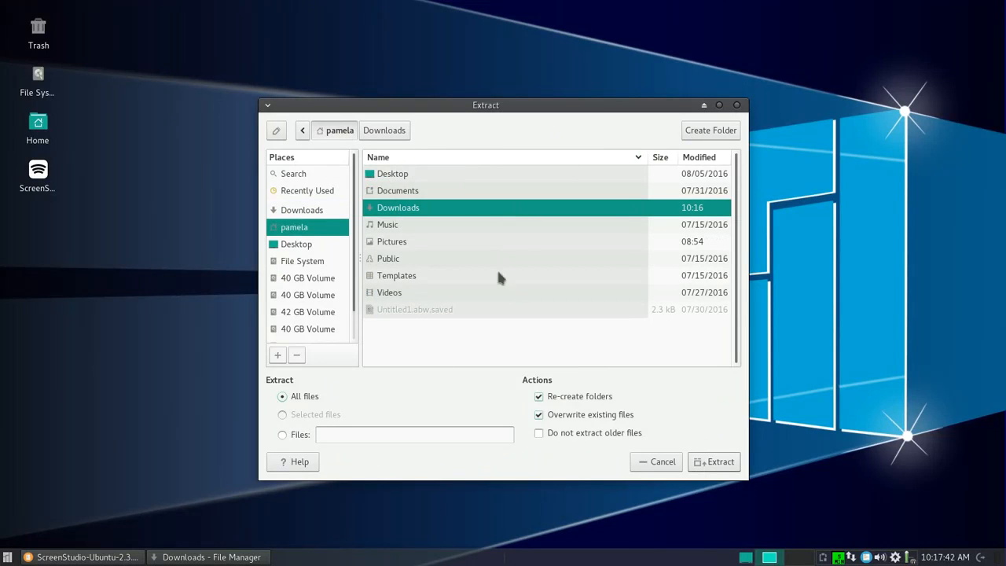
left_click(695, 135)
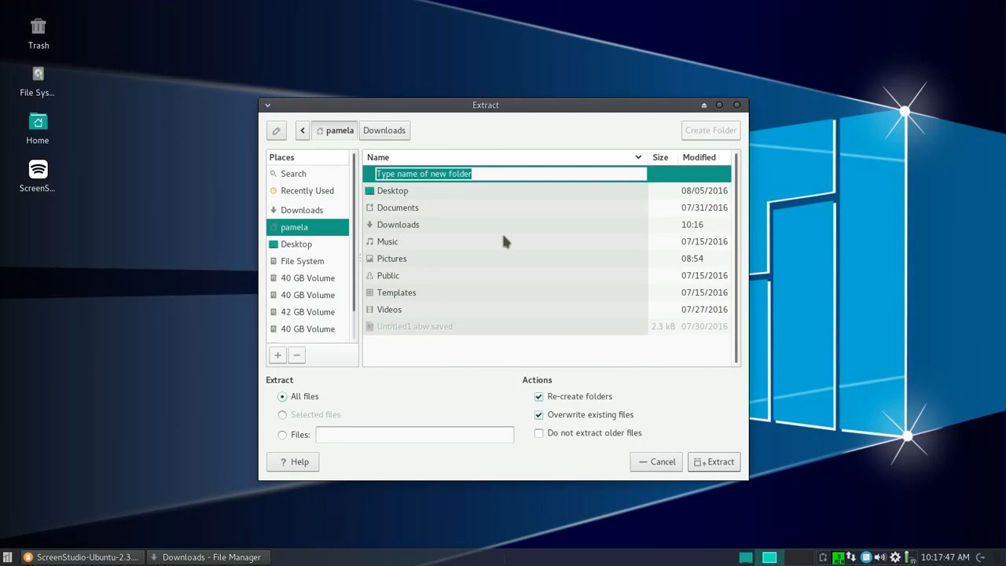
type("scree")
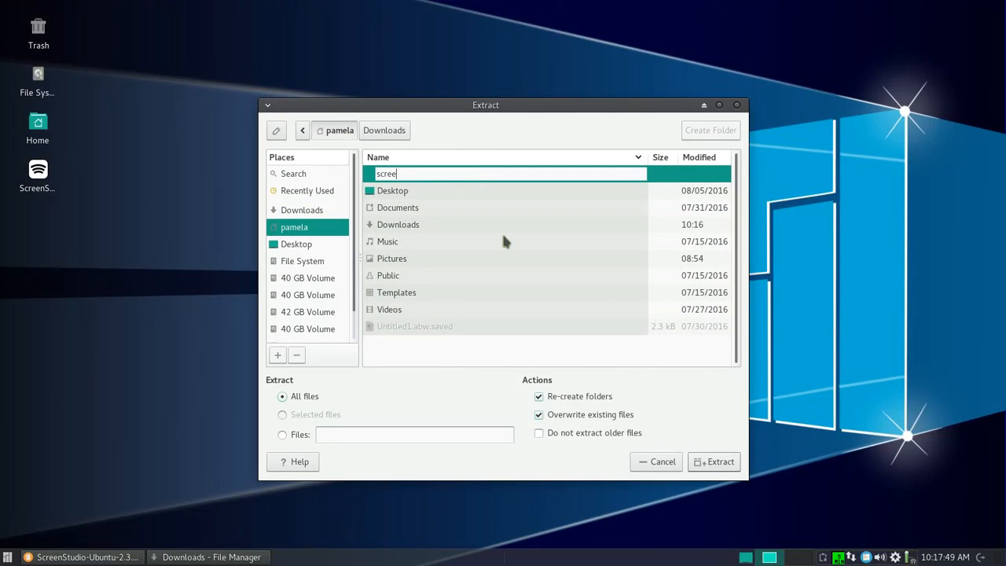
type("nstudio")
key("Return")
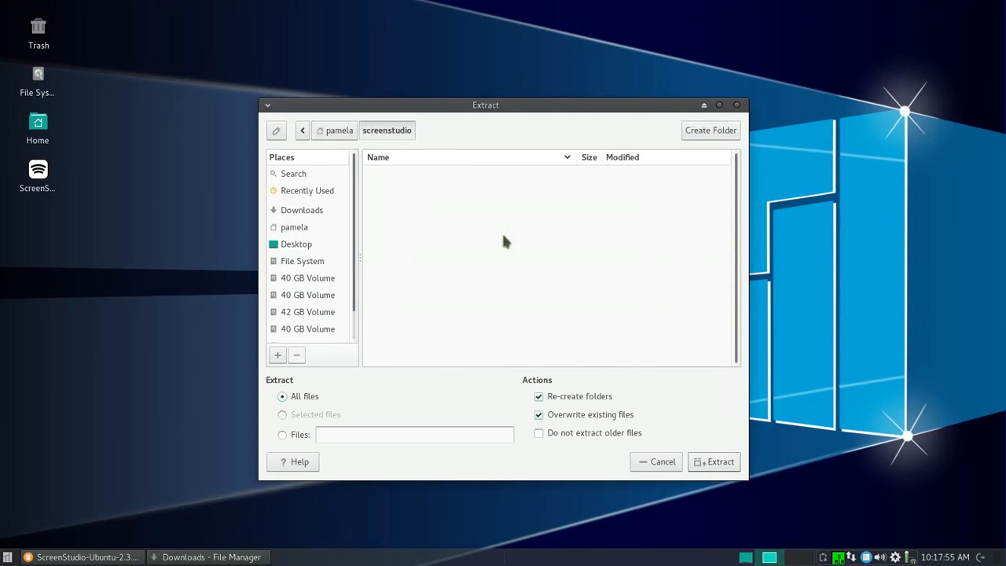
left_click(714, 463)
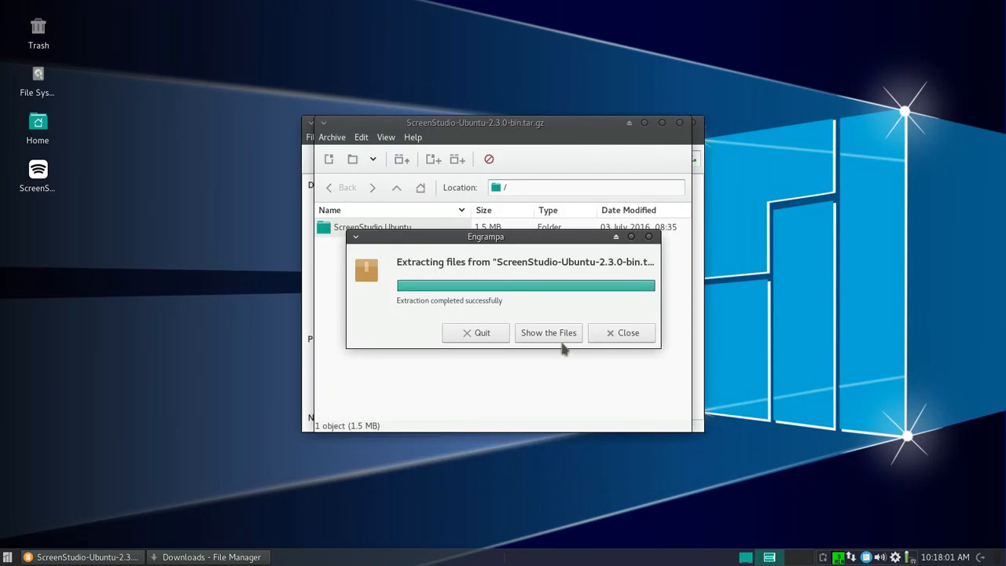
left_click(562, 336)
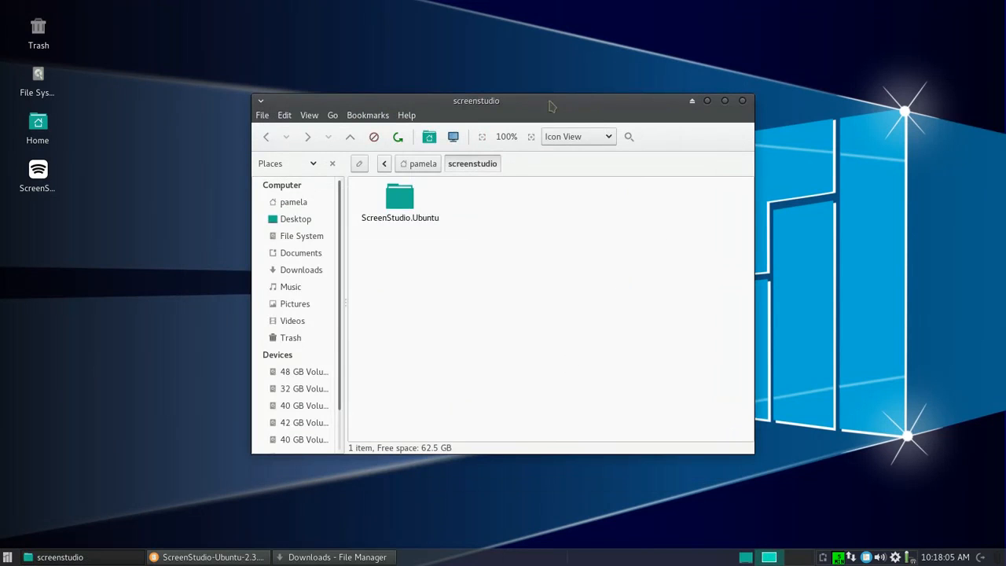
Close the archive and Downloads windows and open the extracted ScreenStudio.Ubuntu folder
left_click(588, 127)
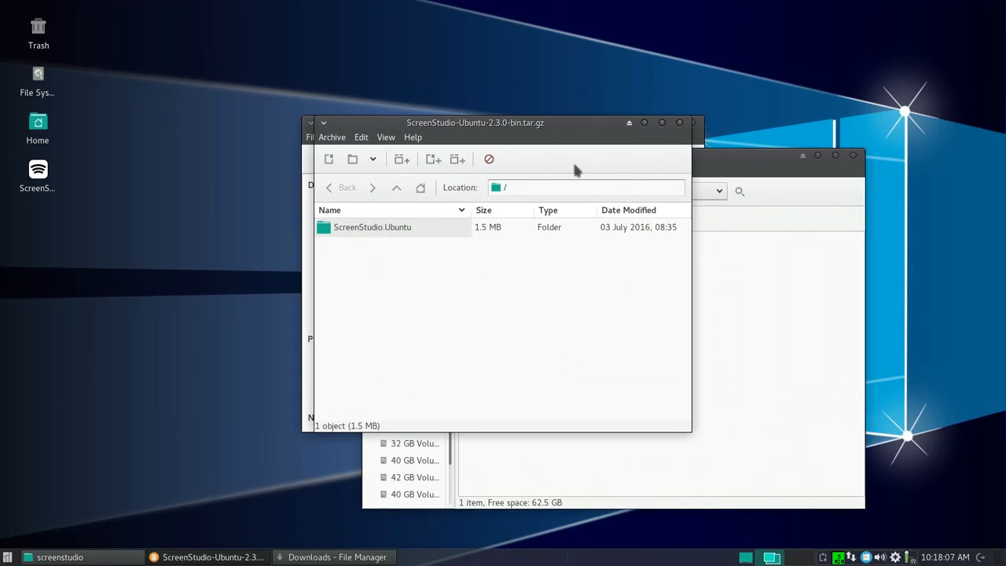
left_click(680, 122)
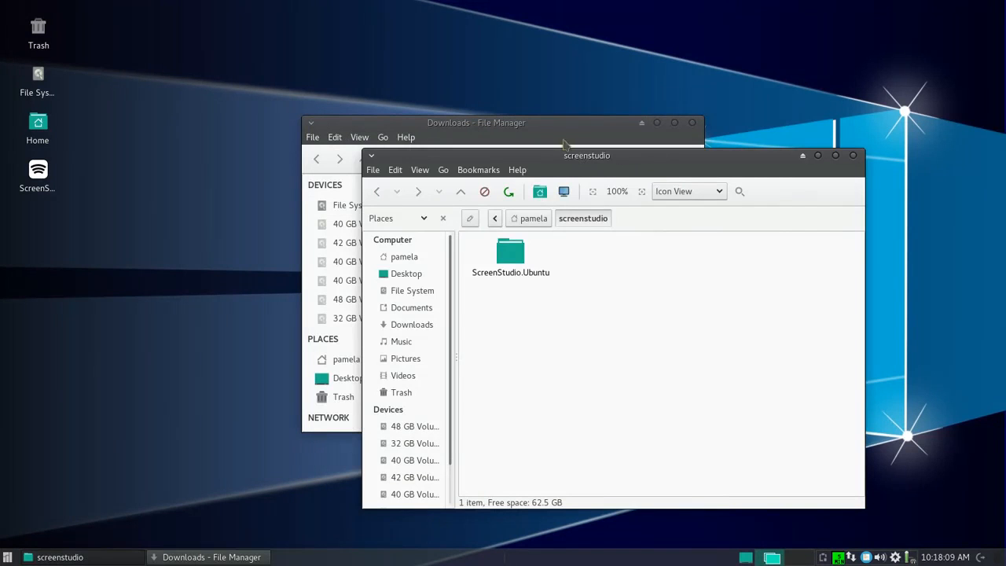
left_click(561, 130)
left_click(510, 348)
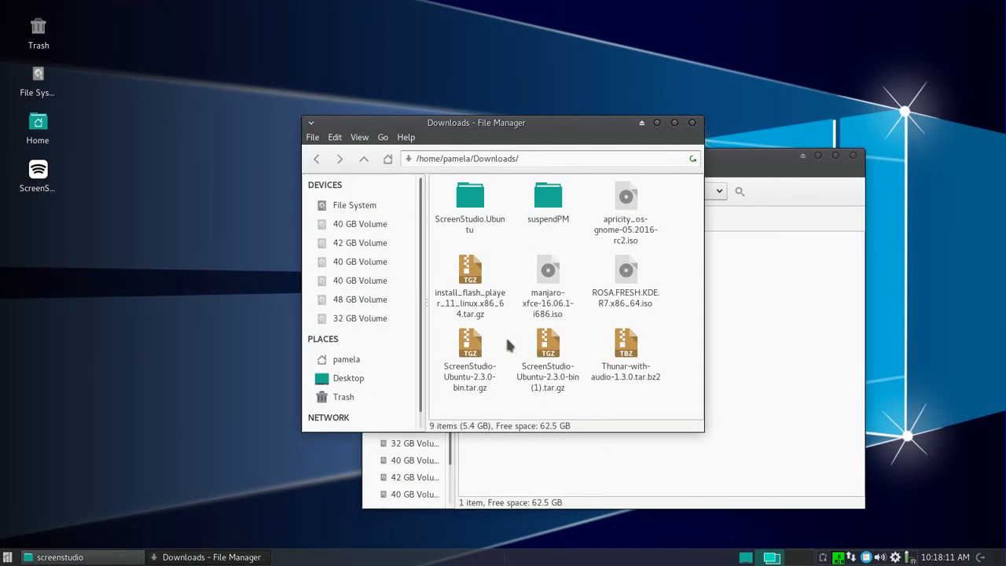
left_click(692, 123)
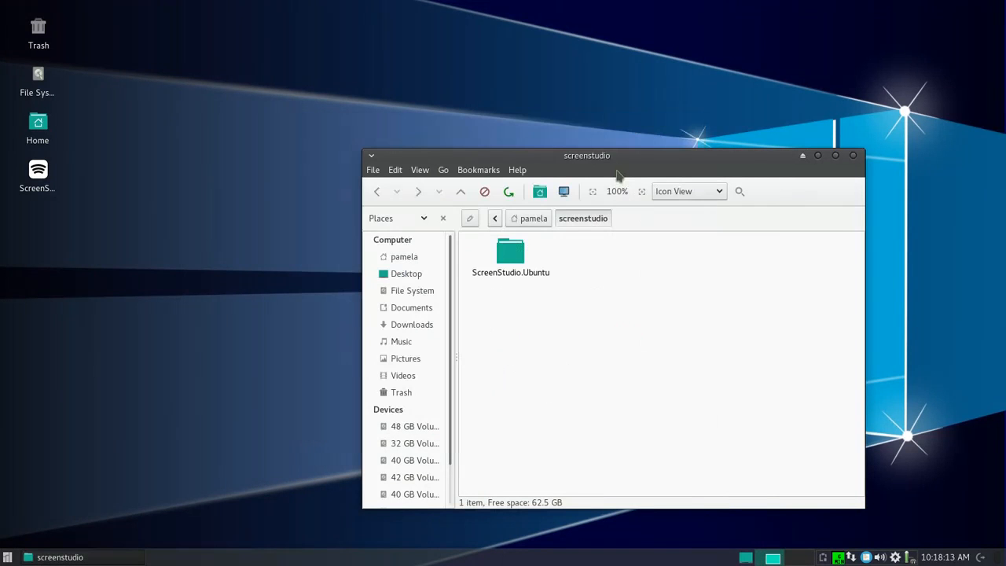
left_click_drag(660, 159, 591, 55)
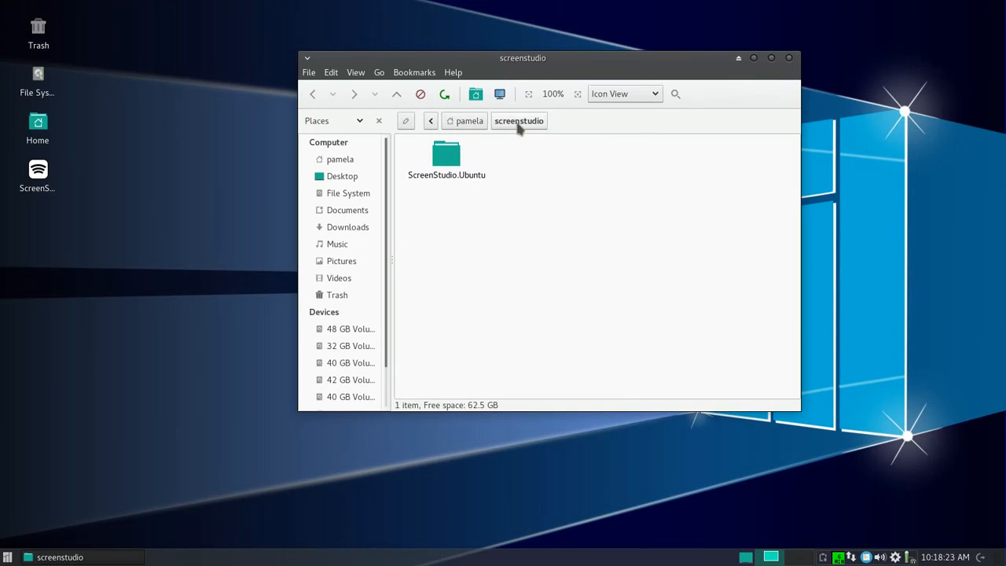
double_click(446, 153)
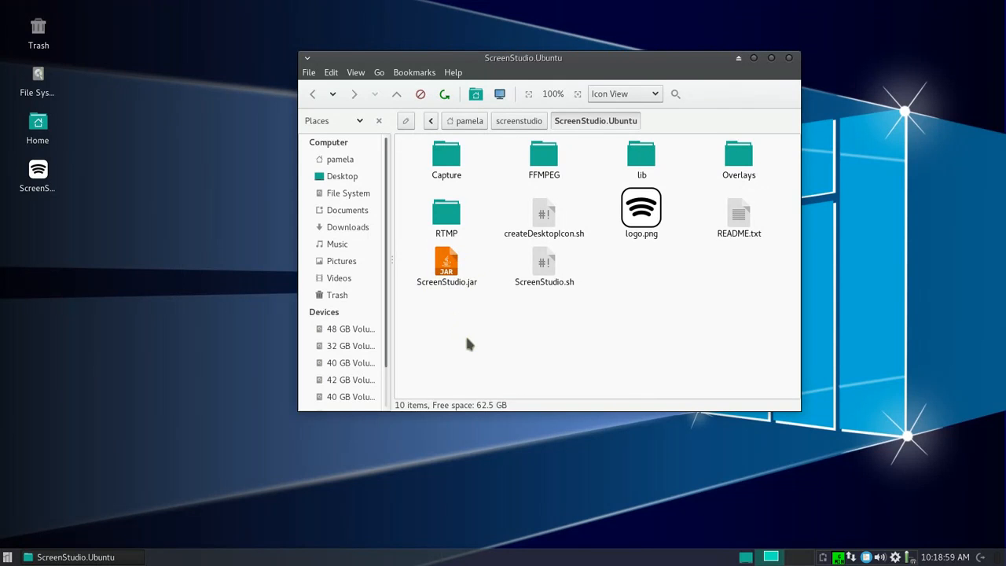
Open a terminal beside the folder window and make ScreenStudio.jar executable with "sudo chmod +x", entering the account password
left_click(7, 557)
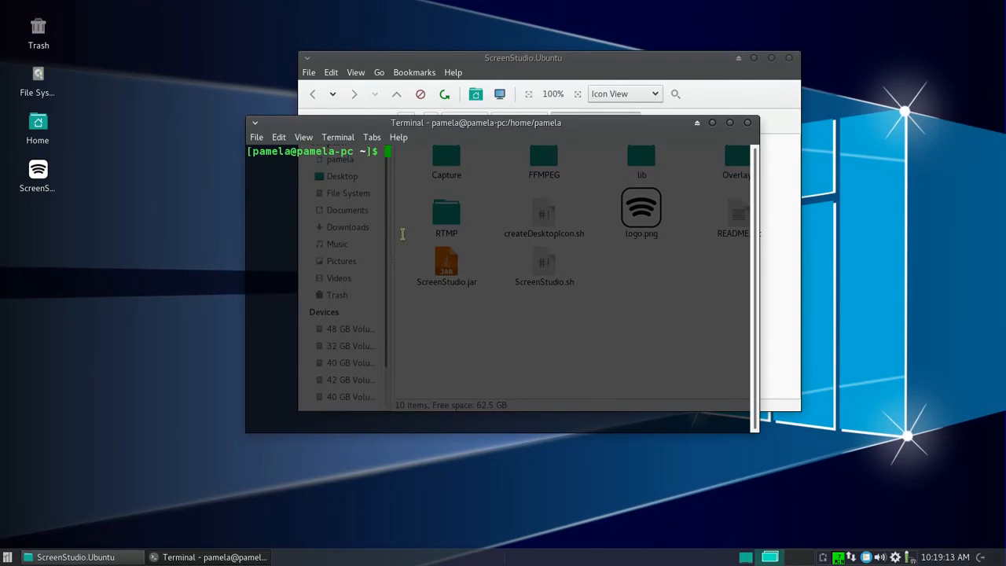
type("sudo chmod +X")
key("BackSpace")
type("x")
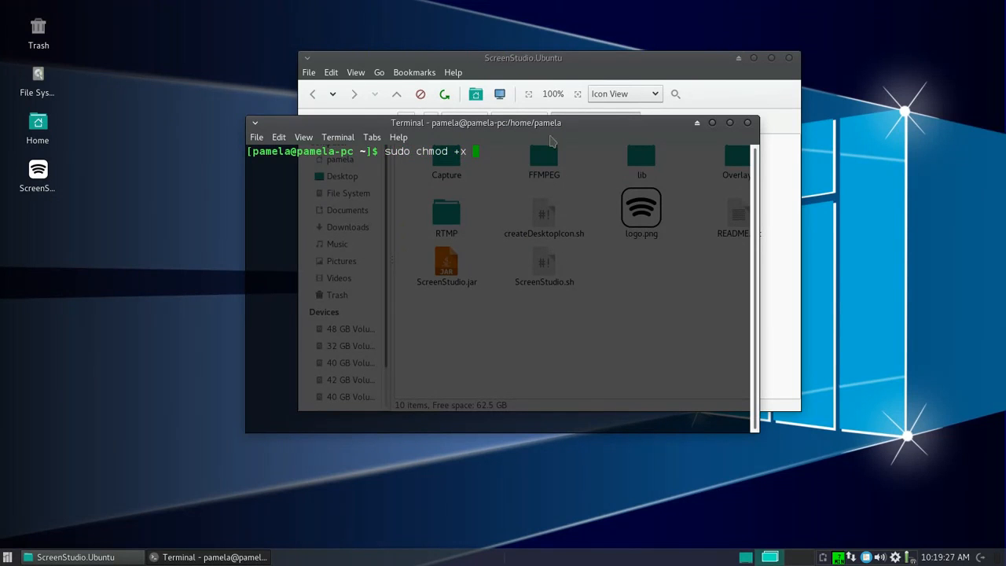
left_click_drag(539, 130, 388, 162)
left_click_drag(484, 60, 654, 63)
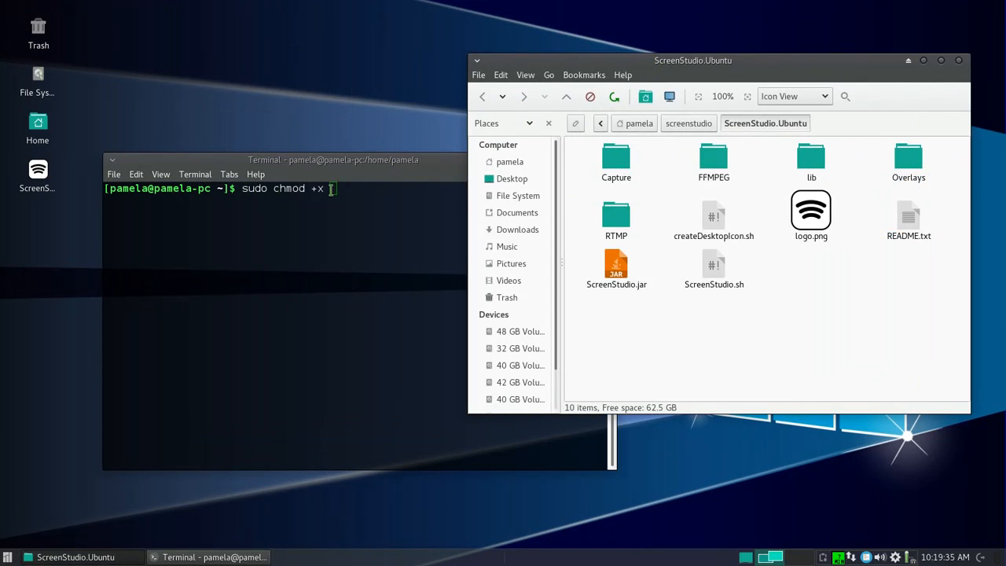
left_click_drag(621, 268, 402, 207)
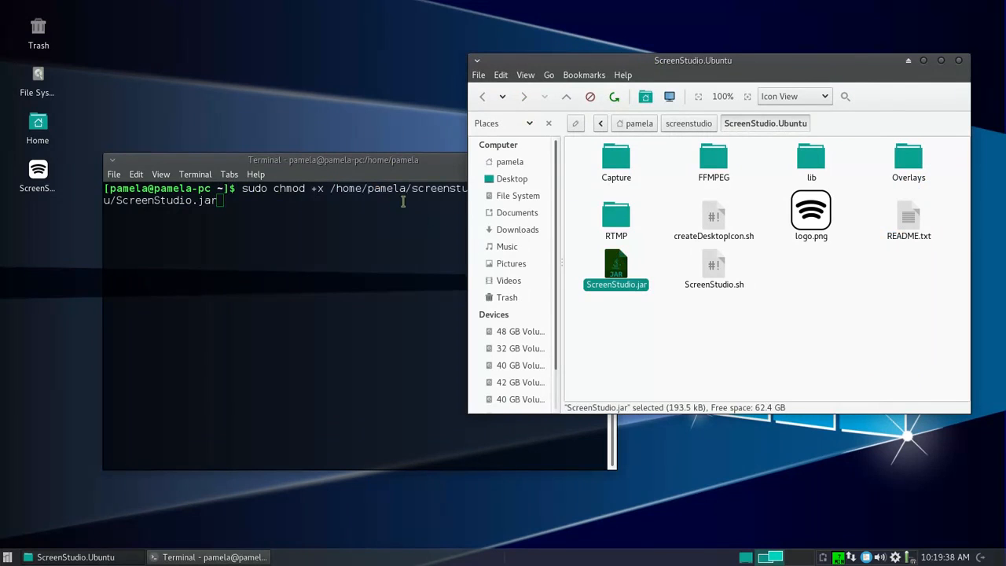
left_click(351, 190)
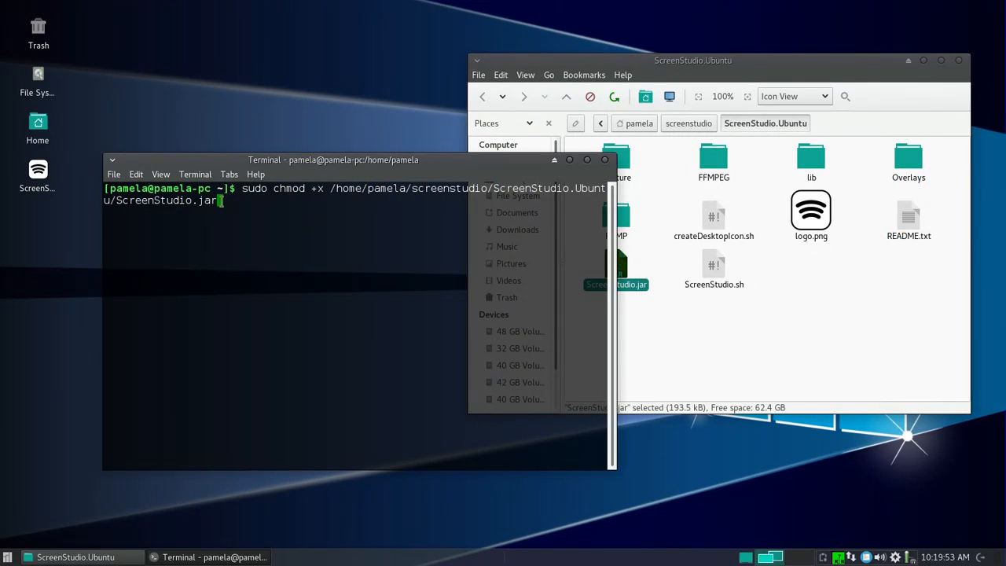
key("Return")
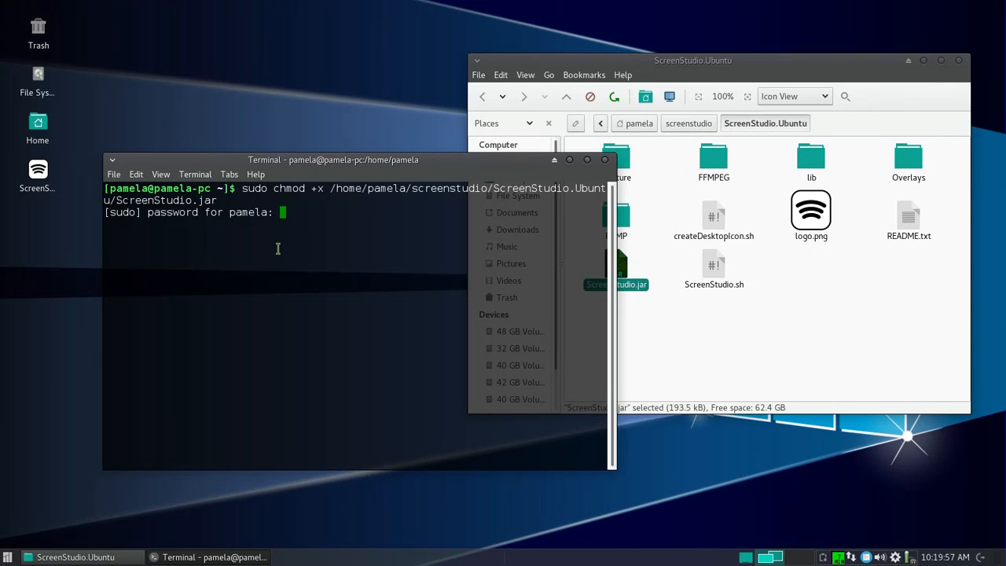
key("Return")
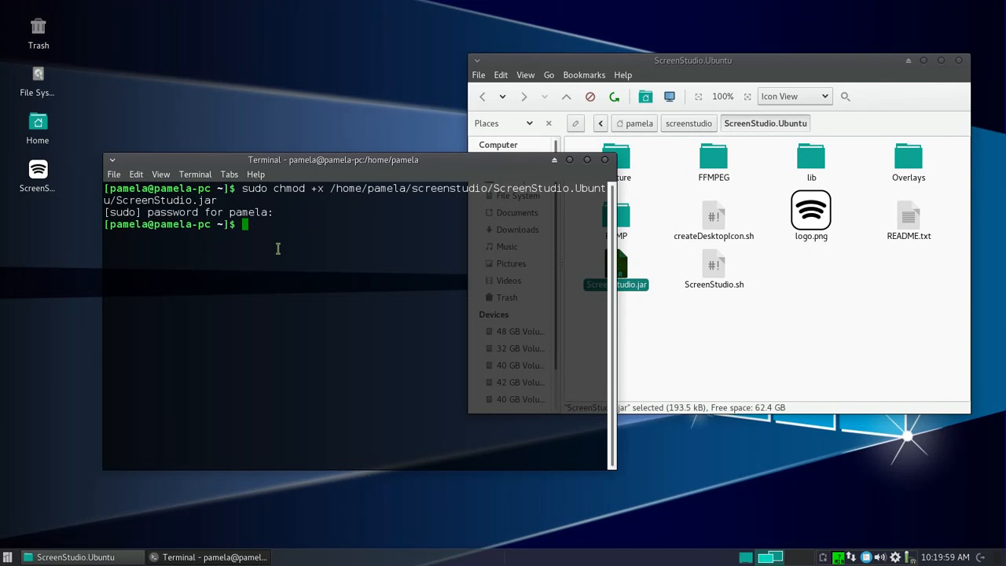
left_click(639, 338)
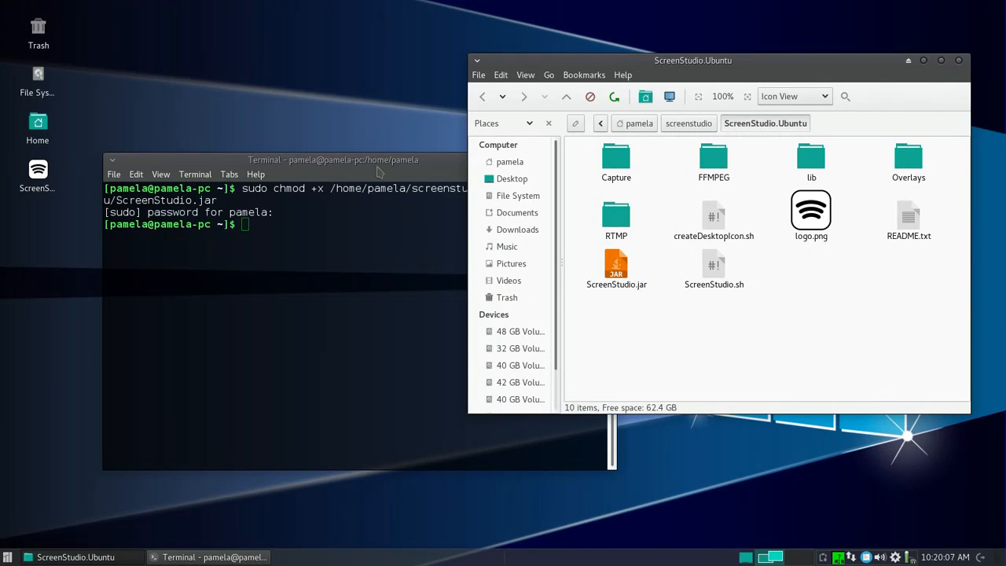
left_click(243, 225)
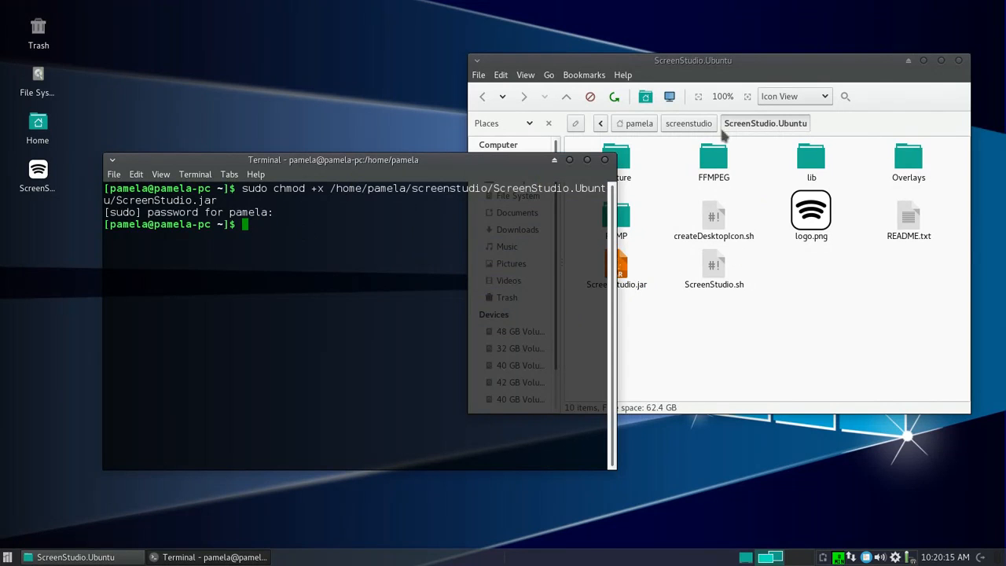
left_click(763, 226)
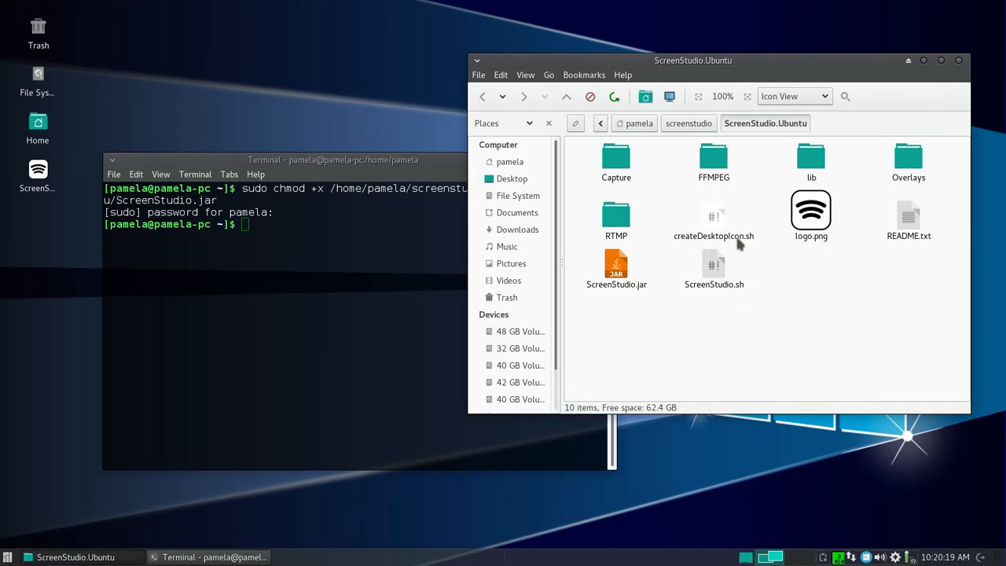
left_click(393, 167)
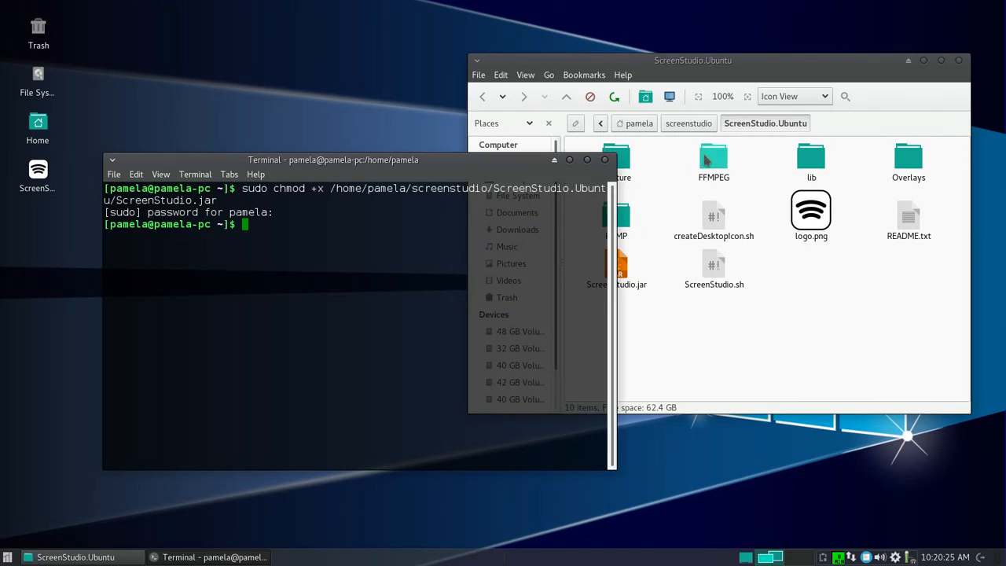
Launch ScreenStudio by running ScreenStudio.sh from the ScreenStudio.Ubuntu folder and bring its window to the front
left_click(650, 262)
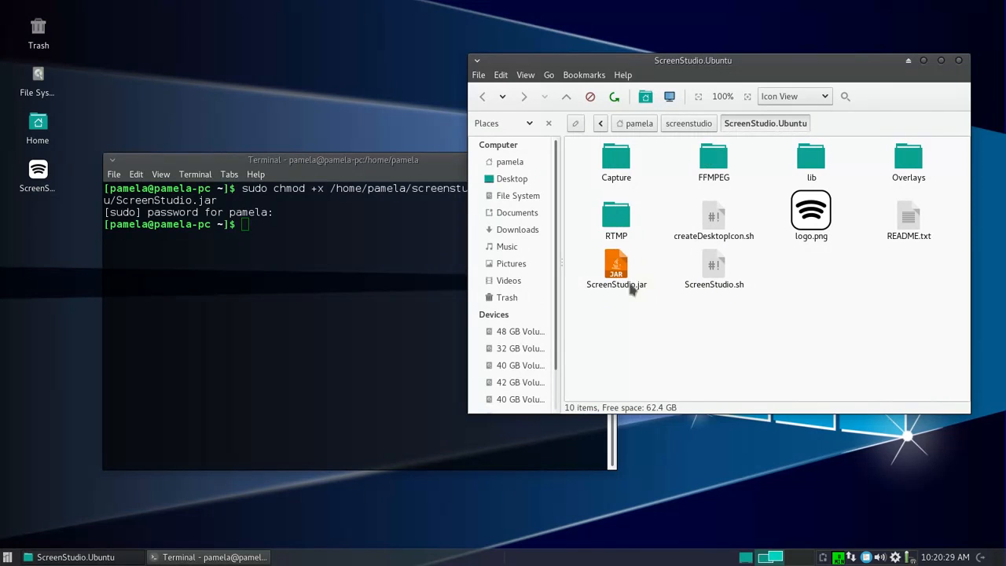
left_click(713, 269)
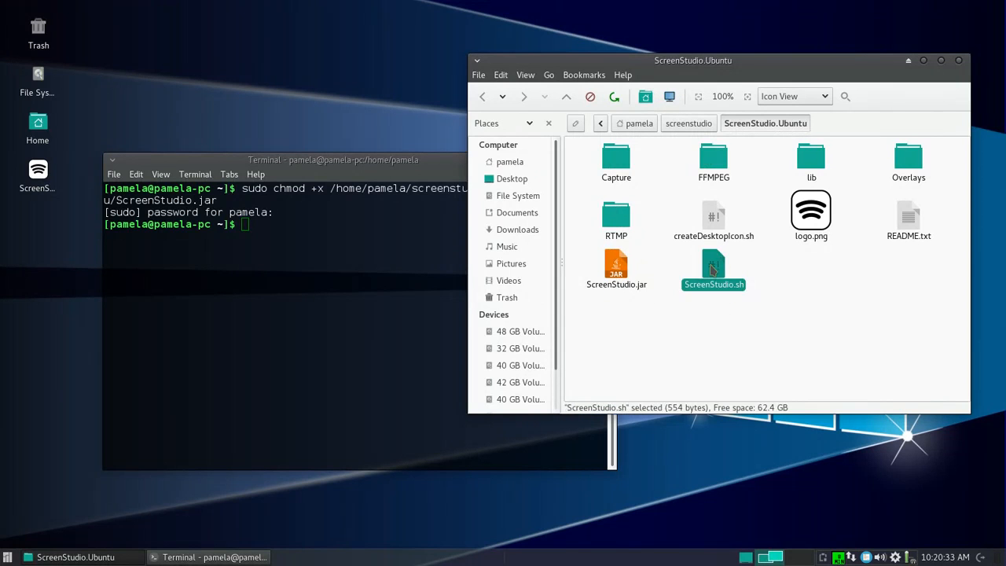
double_click(713, 269)
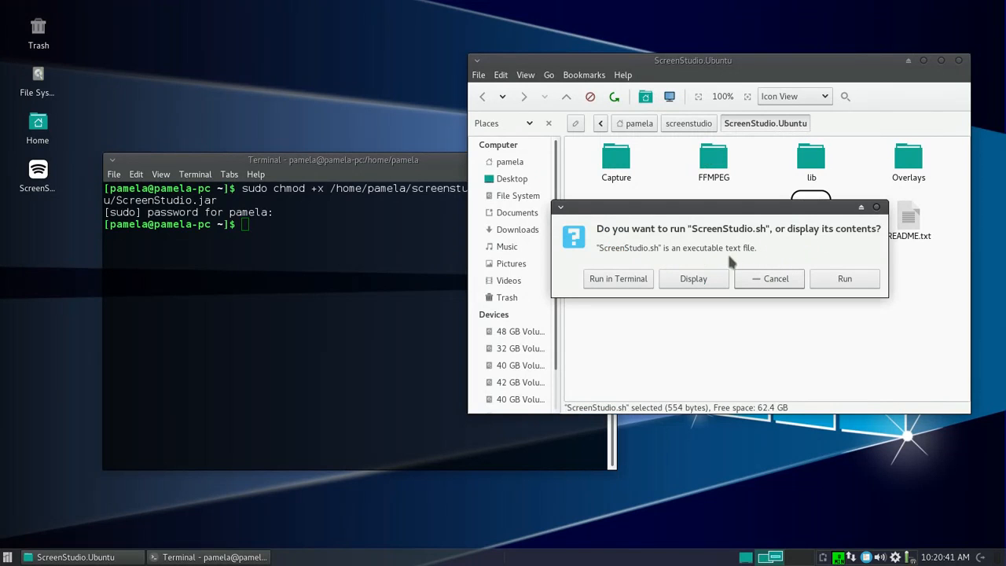
left_click(822, 285)
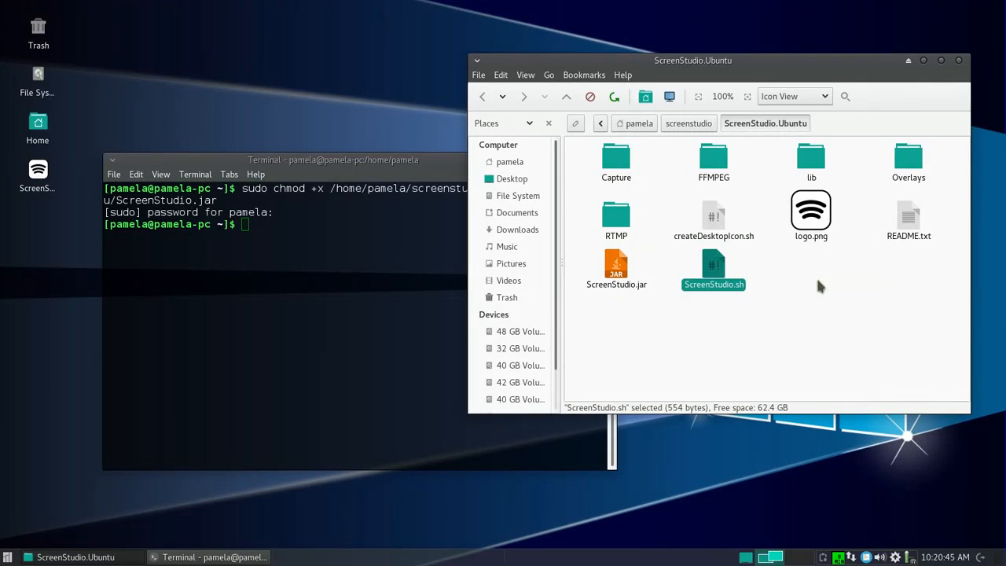
left_click(721, 317)
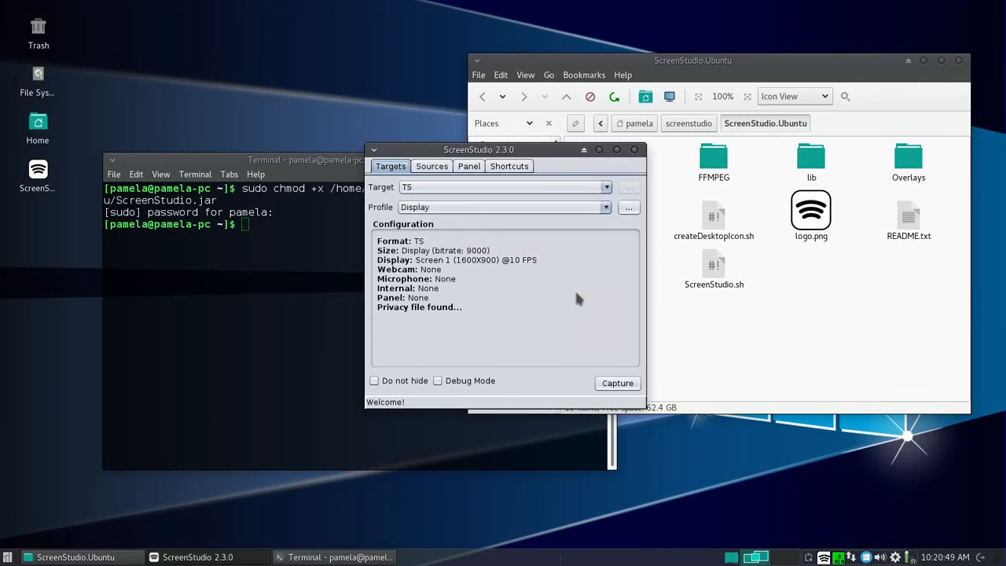
left_click(588, 64)
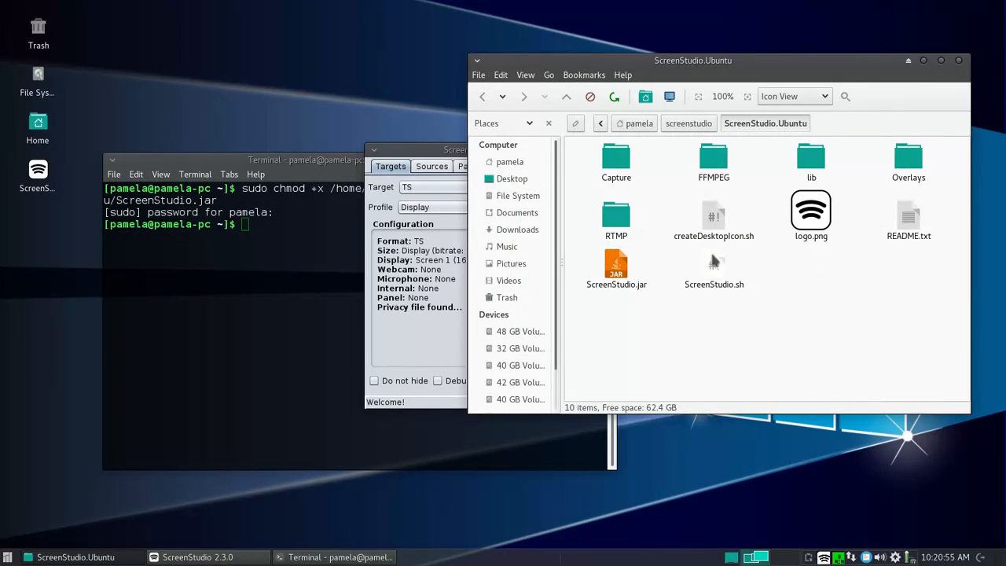
left_click(462, 152)
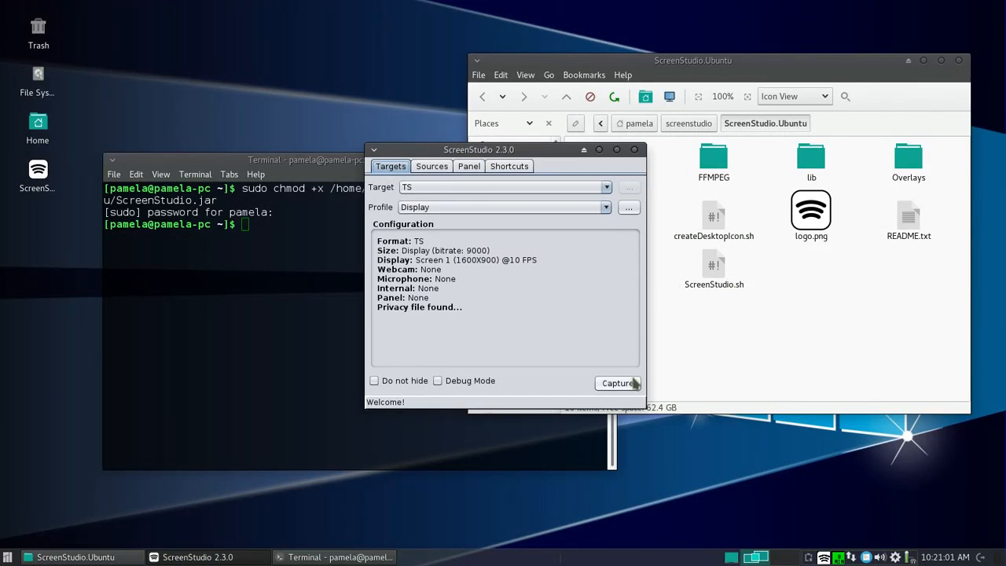
Close ScreenStudio and enter a terminal command for createDesktopIcon.sh in the ScreenStudio.Ubuntu folder, with a single slash after the dot
left_click(635, 149)
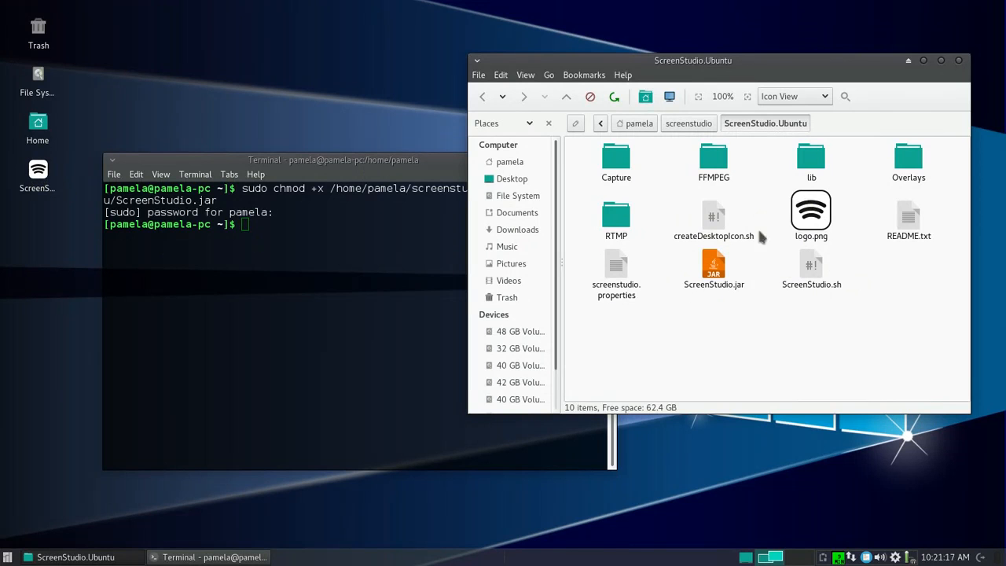
left_click(246, 225)
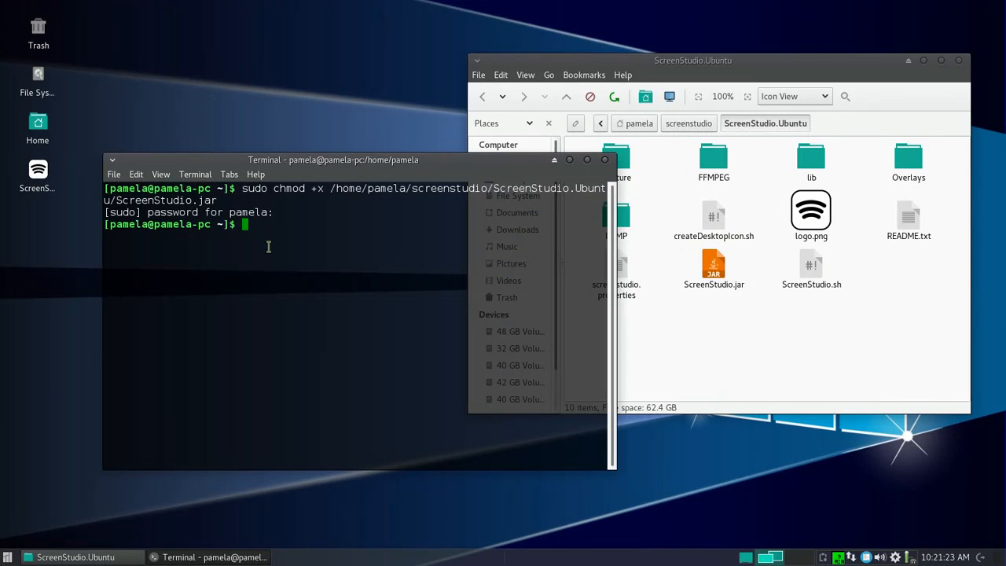
type("./")
left_click_drag(717, 226, 367, 244)
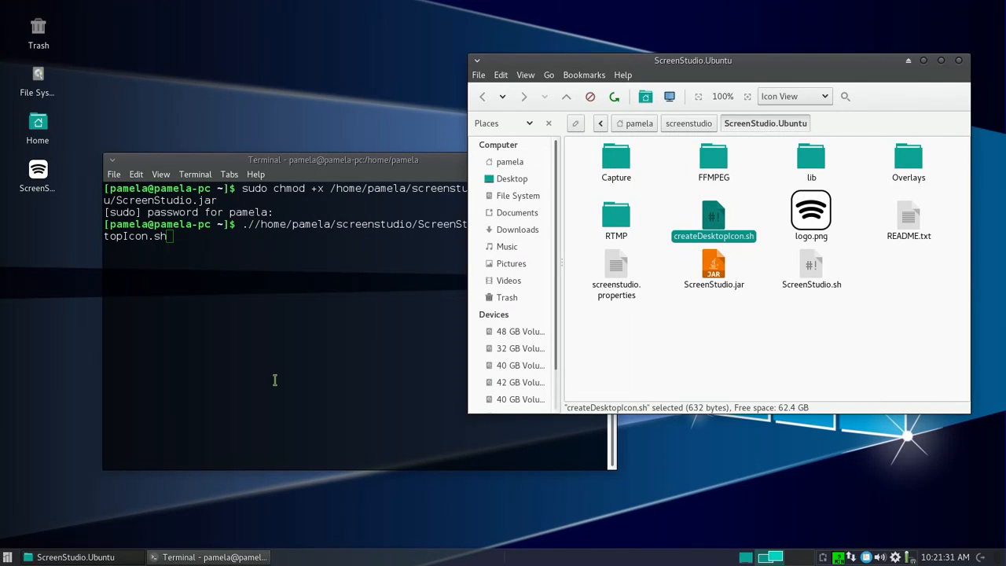
key("Left")
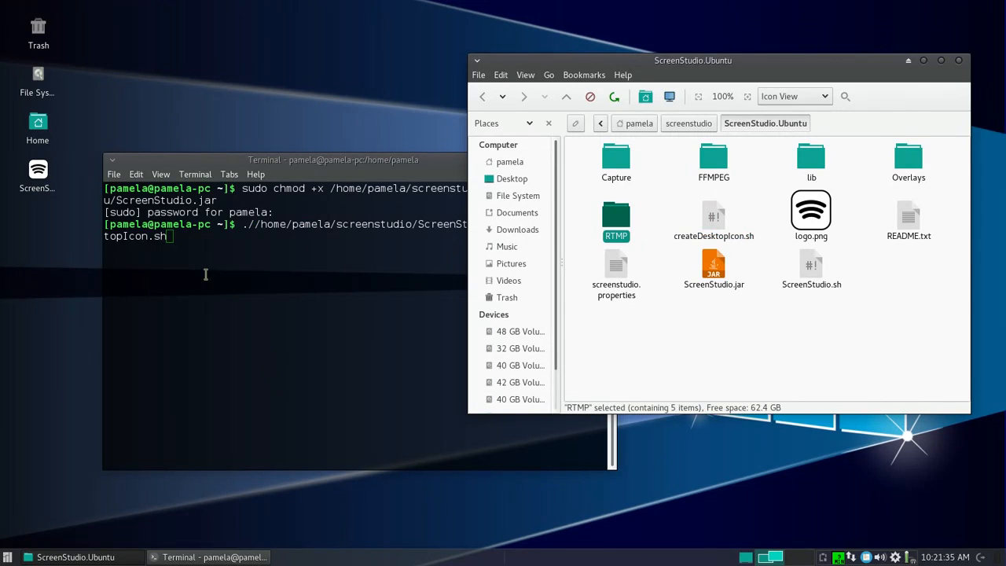
left_click(243, 282)
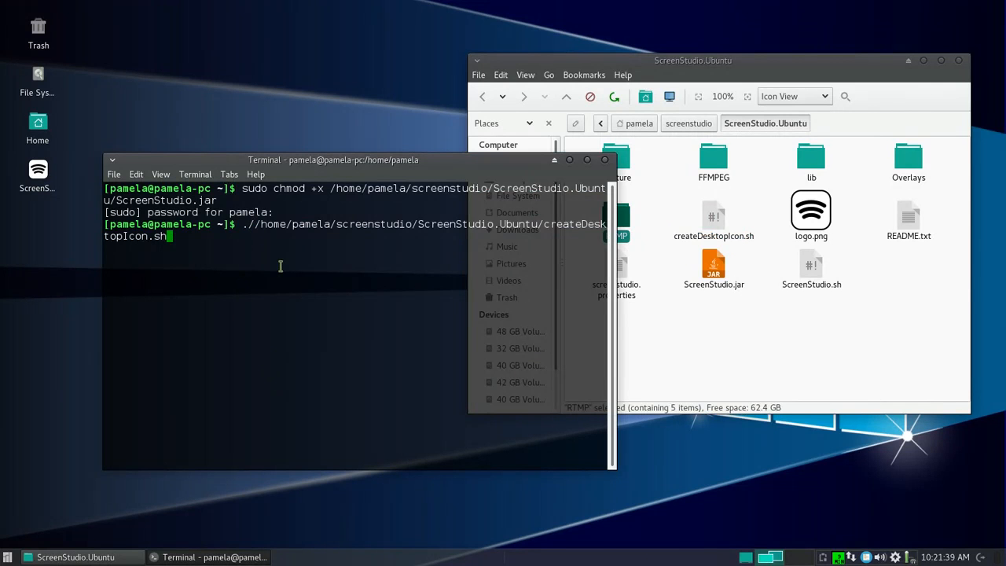
key("Left")
key("Left")
key("Left")
key("Left")
key("Left")
key("Left")
key("Left")
key("Left")
key("Left")
key("Left")
key("Left")
key("Left")
key("Left")
key("Left")
key("Left")
key("Left")
key("Left")
key("Left")
key("Left")
key("Left")
key("Left")
key("Left")
key("Left")
key("Left")
key("Left")
key("Left")
key("Left")
key("Left")
key("Left")
key("Left")
key("Left")
key("Left")
key("Left")
key("Left")
key("Left")
key("Left")
key("Left")
key("Left")
key("Left")
key("Left")
key("Left")
key("Left")
key("Left")
key("BackSpace")
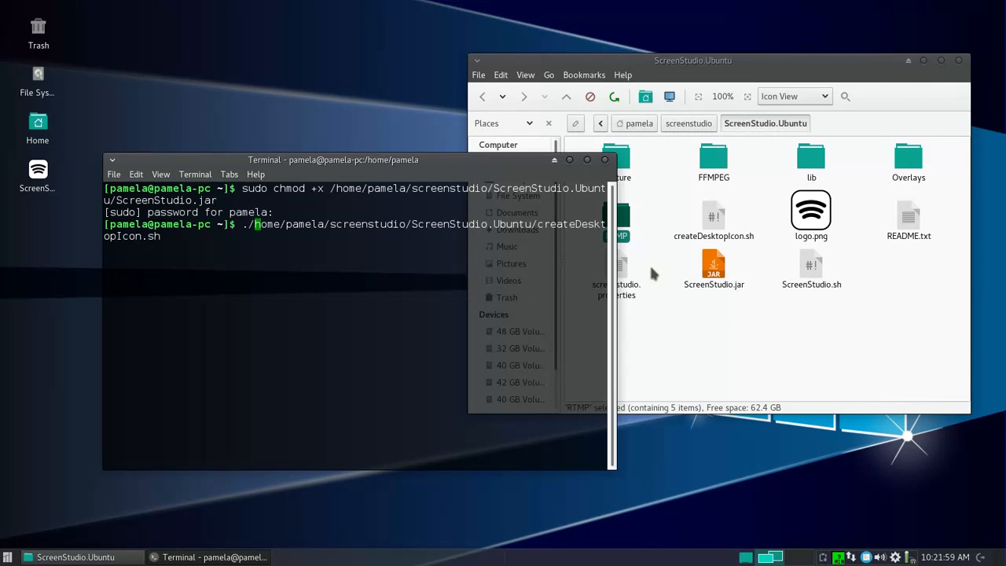
Clear the createDesktopIcon.sh command from the prompt and close the terminal with "exit"
mouse_move(37, 175)
key("Right")
key("Right")
key("Right")
key("Right")
key("Right")
key("Right")
key("Right")
key("Right")
key("Right")
key("Right")
key("Right")
key("Right")
key("Right")
key("Right")
key("Right")
key("Right")
key("Right")
key("Right")
key("Right")
key("Right")
key("Right")
key("Right")
key("Right")
key("Right")
key("Right")
key("Right")
key("Right")
key("Right")
key("Right")
key("Right")
key("Right")
key("Right")
key("Right")
key("Right")
key("Right")
key("Right")
key("Right")
key("Right")
key("Right")
key("Right")
key("Right")
key("Right")
key("Right")
key("BackSpace")
key("BackSpace")
key("BackSpace")
key("BackSpace")
key("BackSpace")
key("BackSpace")
key("BackSpace")
key("BackSpace")
key("BackSpace")
key("BackSpace")
key("BackSpace")
key("BackSpace")
key("BackSpace")
key("BackSpace")
key("BackSpace")
key("BackSpace")
key("BackSpace")
key("BackSpace")
key("BackSpace")
key("BackSpace")
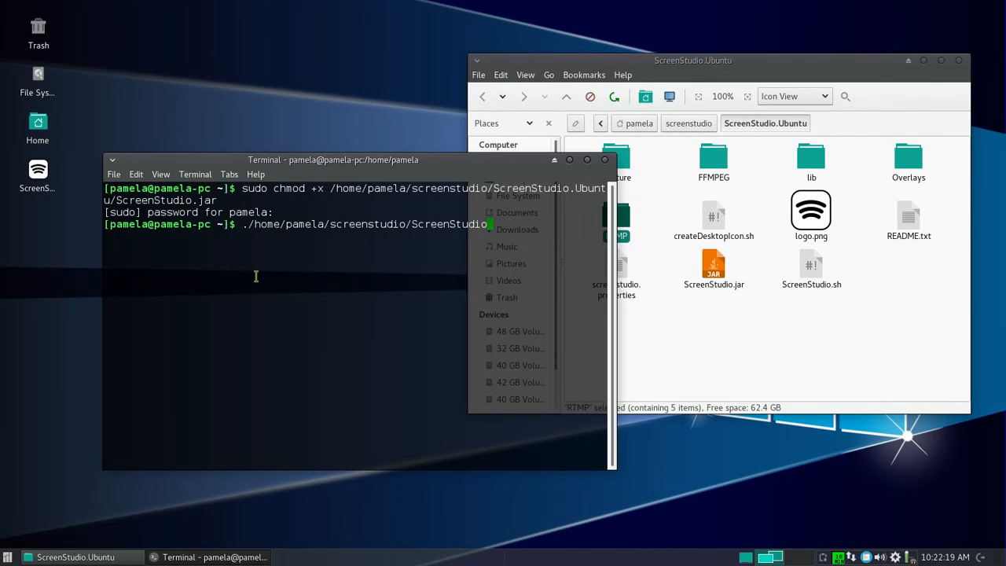
key("BackSpace")
key("BackSpace")
key("BackSpace")
key("BackSpace")
key("BackSpace")
key("BackSpace")
key("BackSpace")
key("BackSpace")
key("BackSpace")
key("BackSpace")
key("BackSpace")
key("BackSpace")
key("BackSpace")
key("BackSpace")
key("BackSpace")
key("BackSpace")
key("BackSpace")
key("BackSpace")
key("BackSpace")
key("BackSpace")
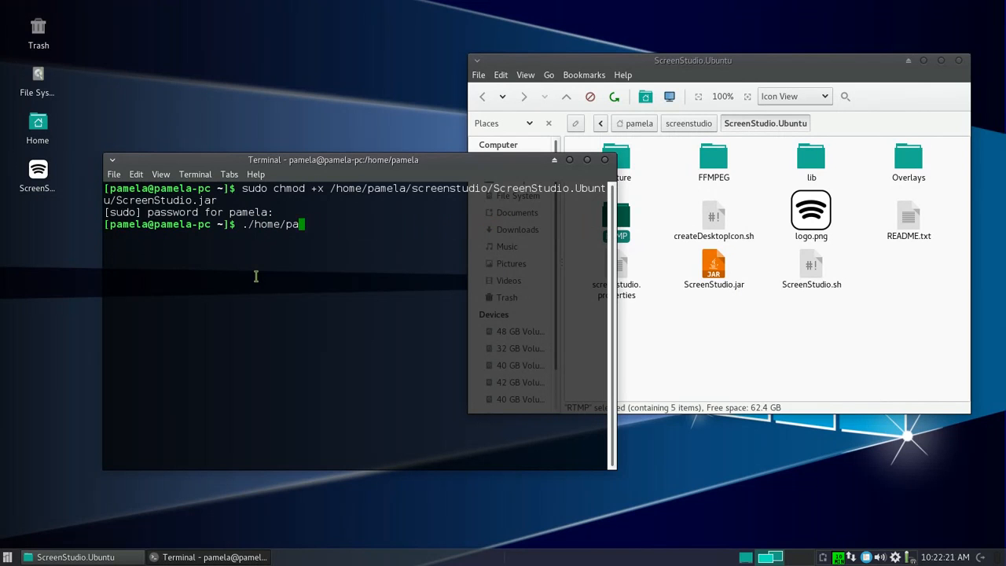
key("BackSpace")
key("BackSpace")
key("BackSpace")
key("BackSpace")
key("BackSpace")
key("BackSpace")
key("BackSpace")
key("BackSpace")
key("BackSpace")
type("exit")
key("Return")
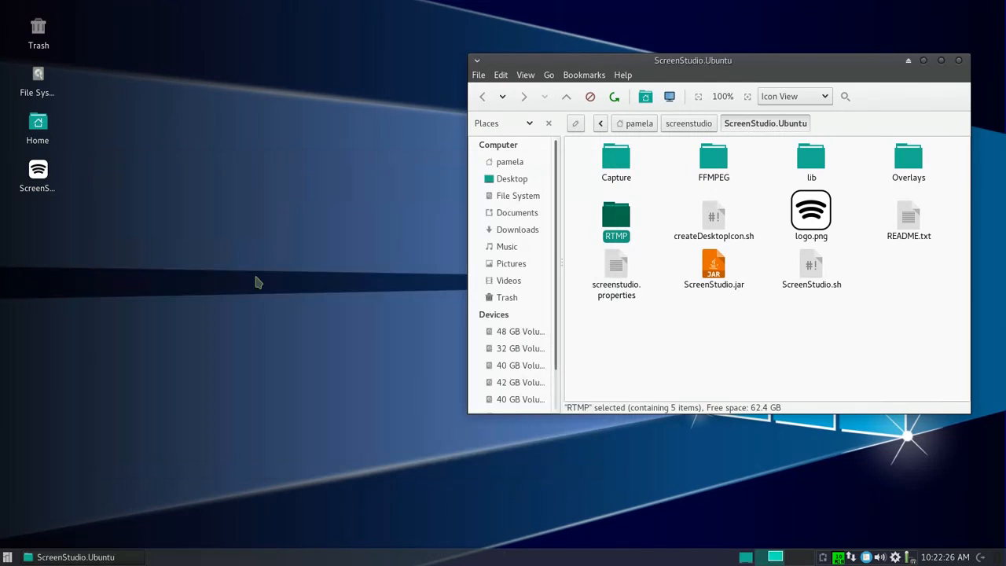
Run ScreenStudio.sh from the ScreenStudio.Ubuntu folder to launch ScreenStudio, and close the folder window
left_click(760, 318)
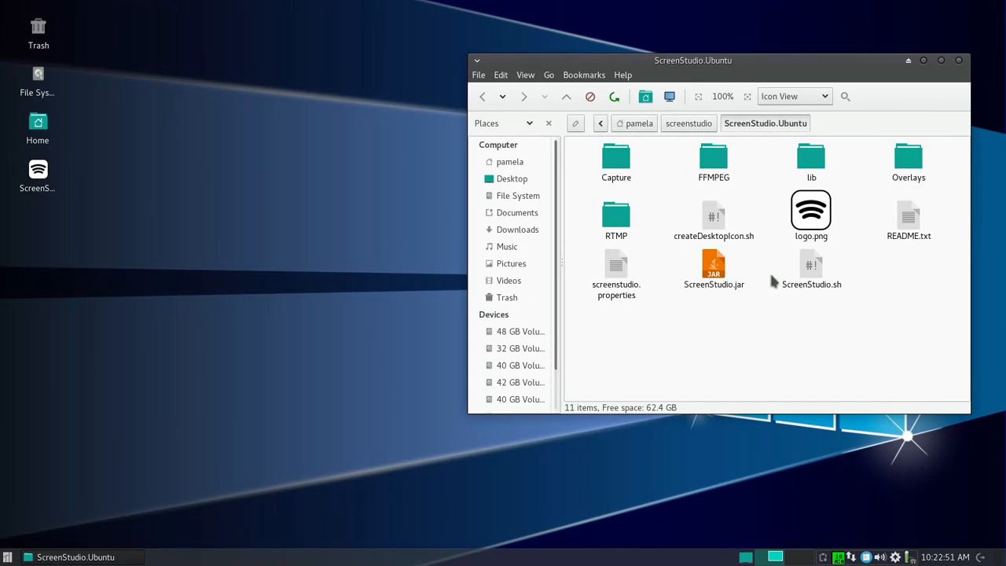
double_click(816, 273)
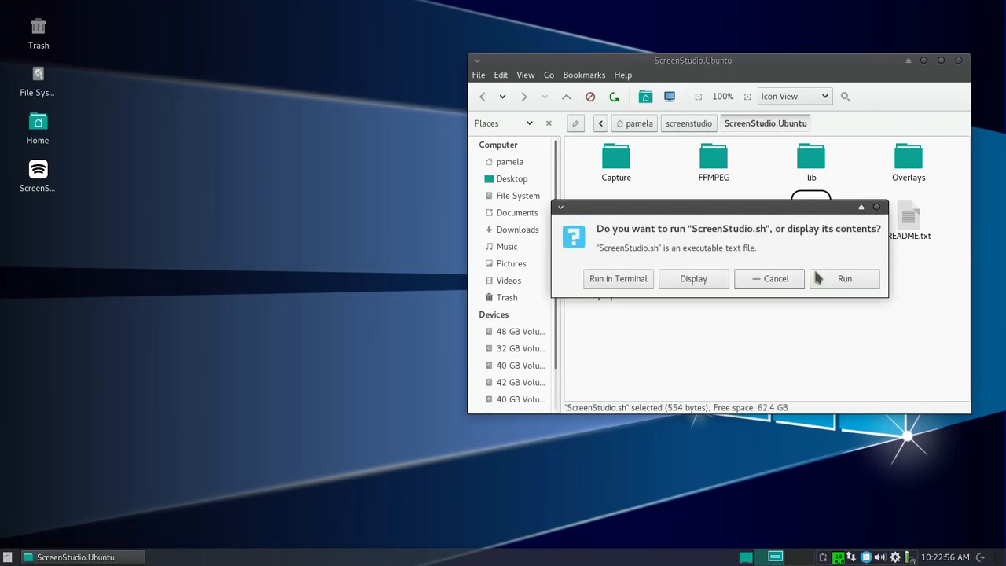
left_click(818, 278)
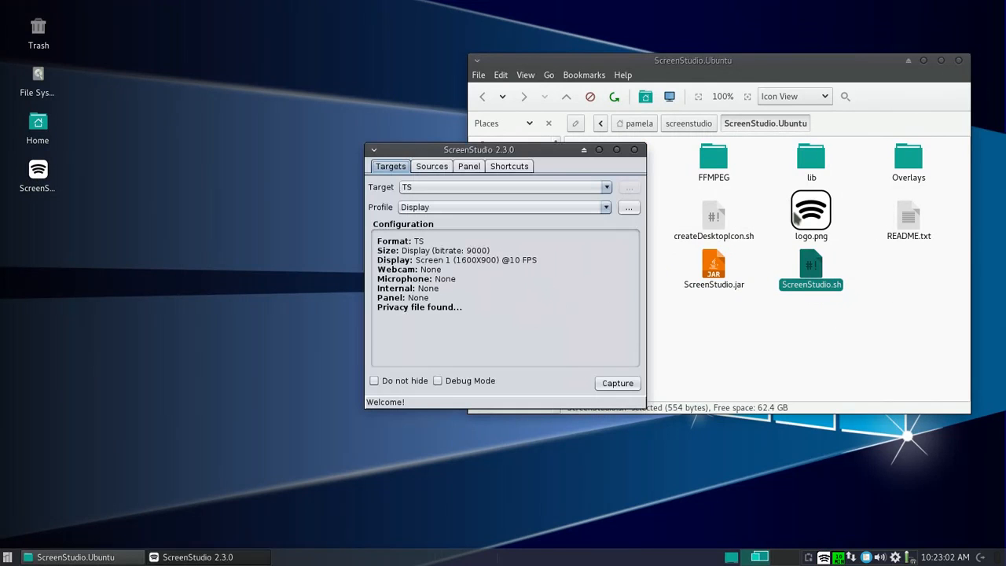
left_click(959, 61)
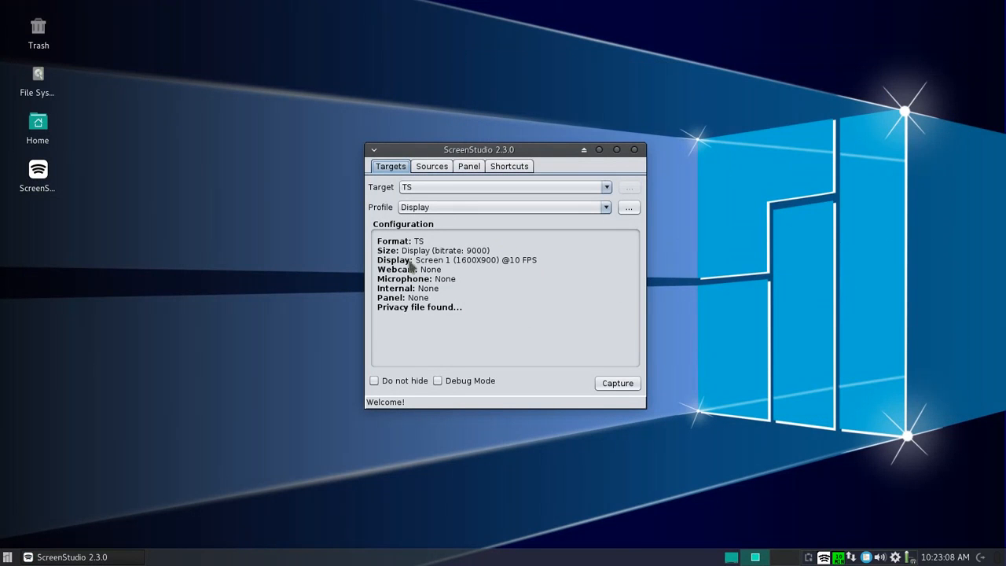
Set the ScreenStudio capture target to MP4
left_click(607, 189)
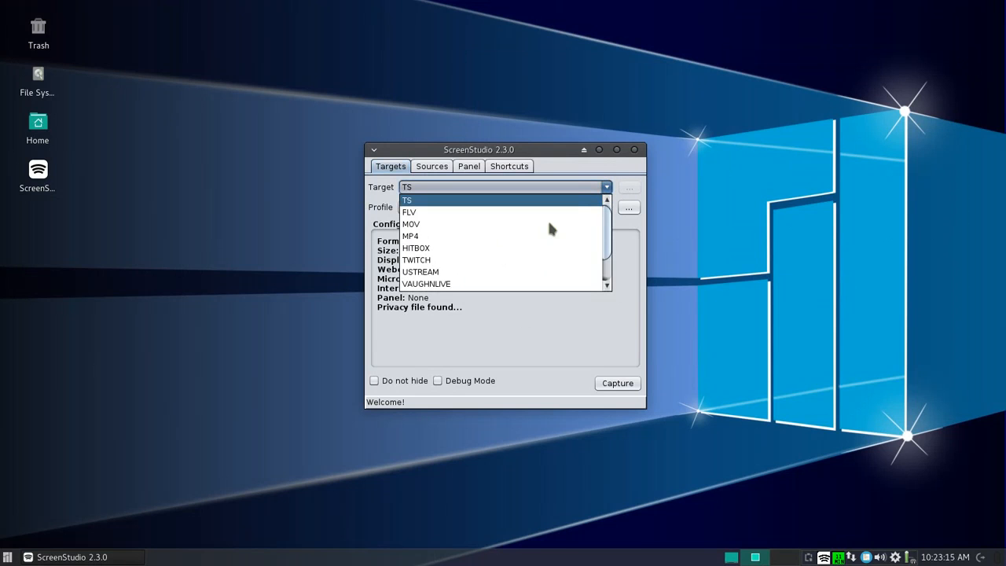
key("Down")
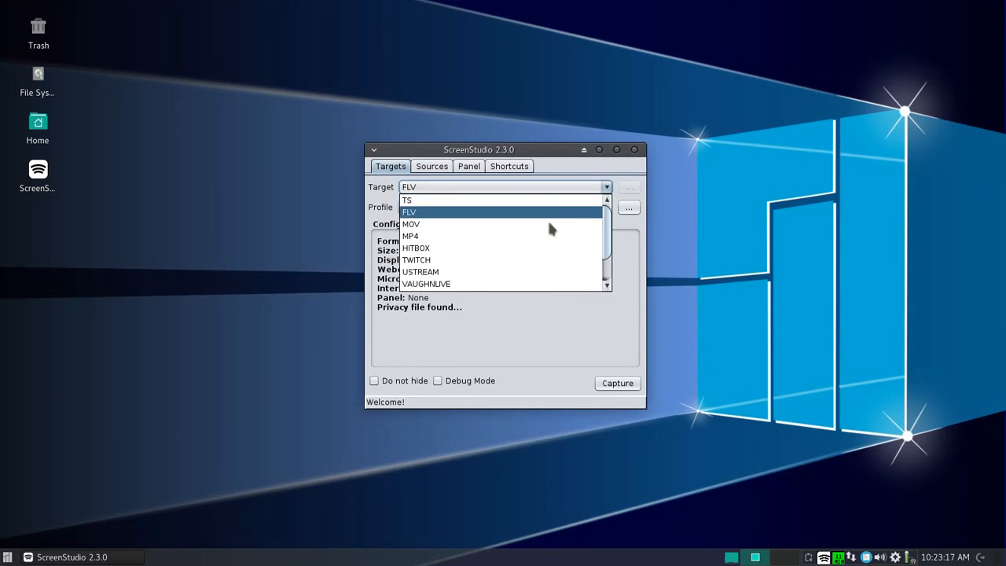
key("Down")
key("Down")
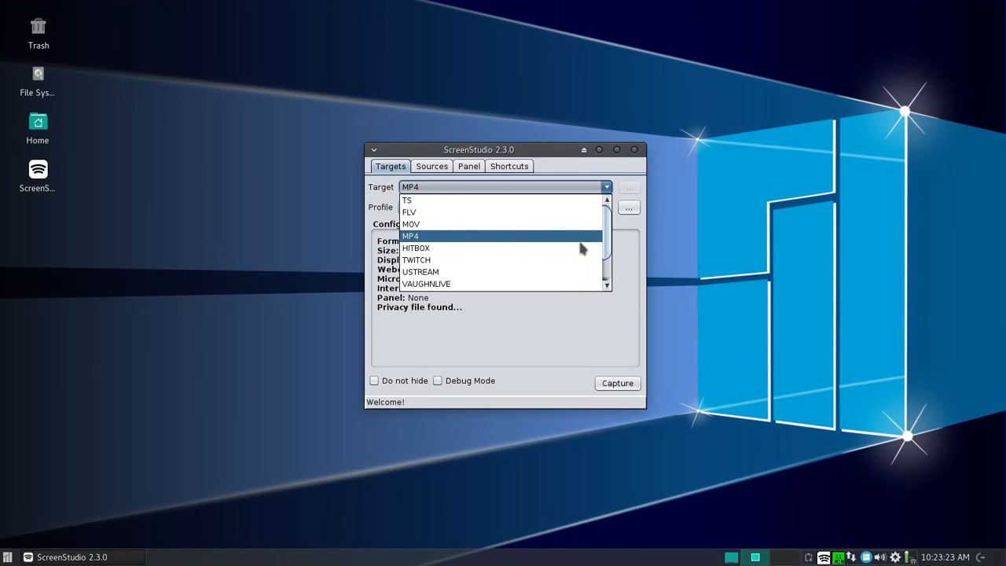
left_click(506, 237)
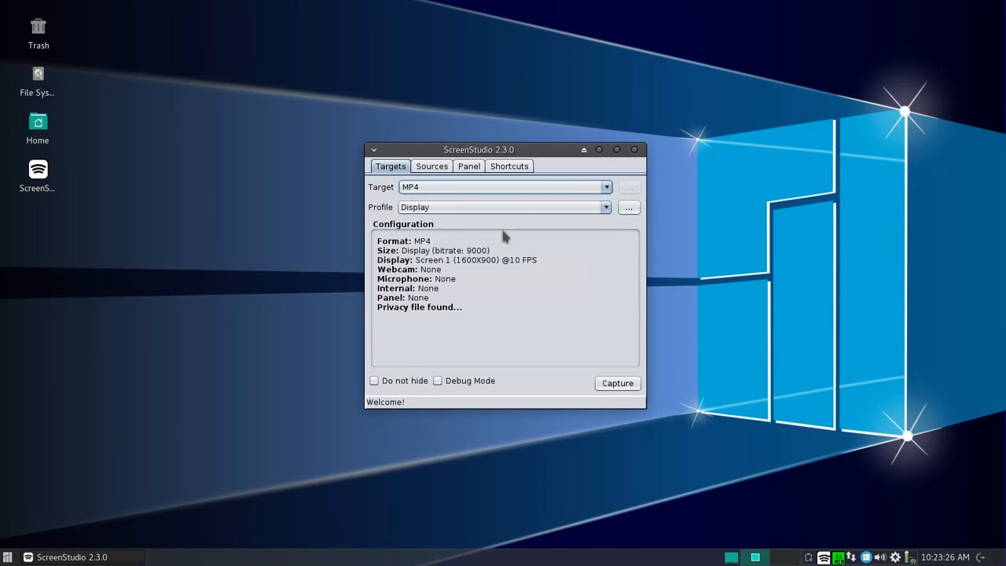
Set the ScreenStudio capture profile to 1080p
left_click(605, 207)
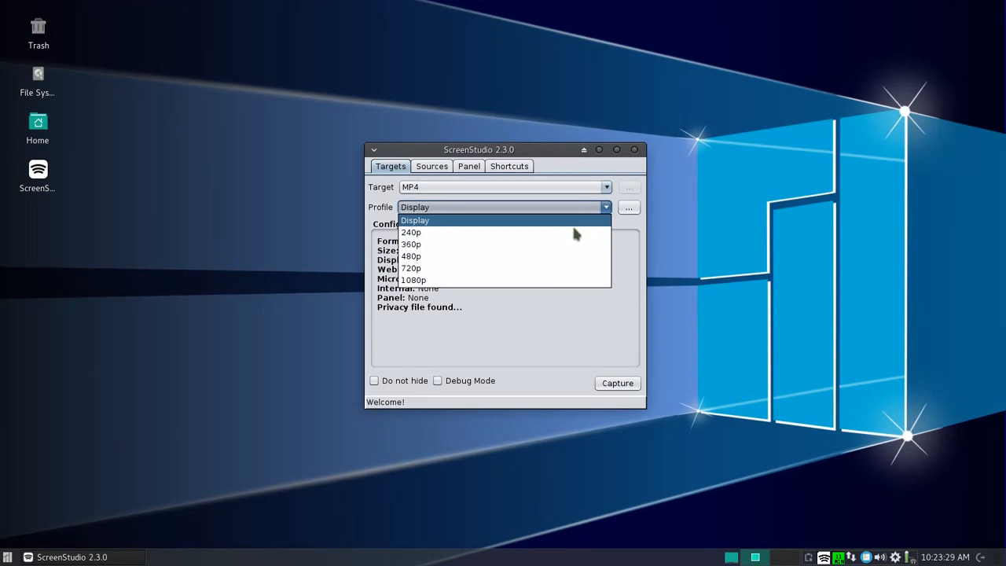
left_click(413, 271)
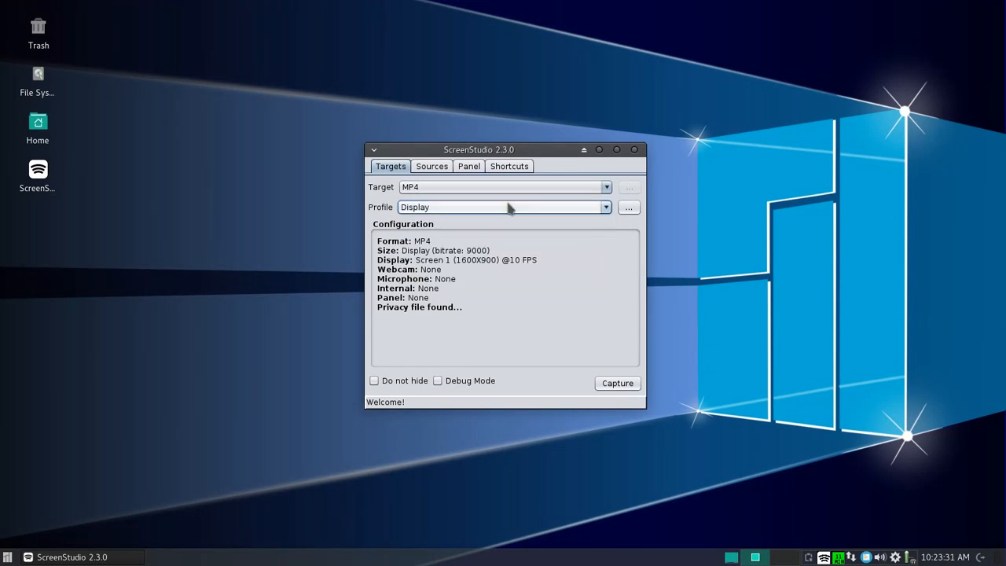
left_click(603, 208)
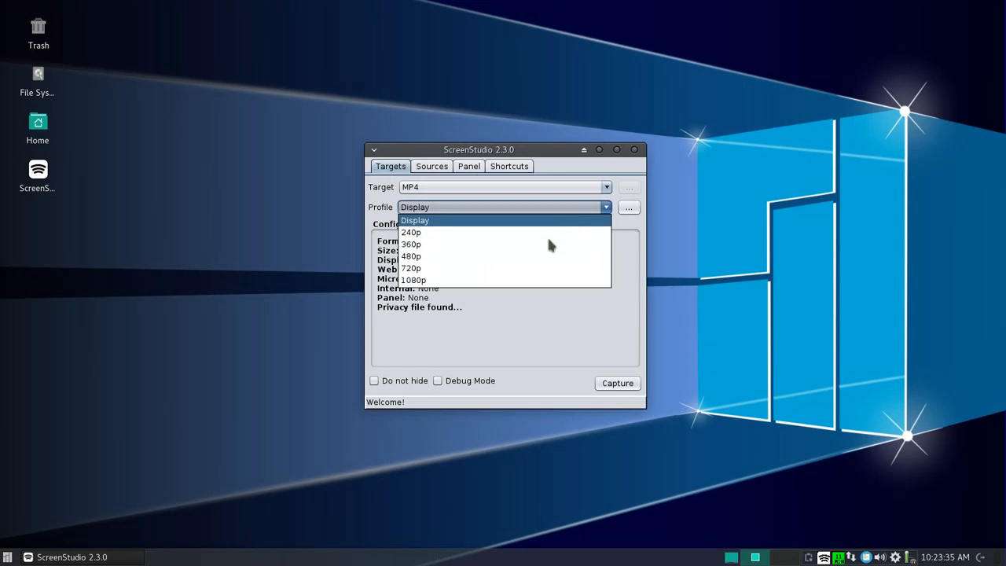
key("Down")
key("Down")
key("Down")
key("Down")
key("Down")
key("Return")
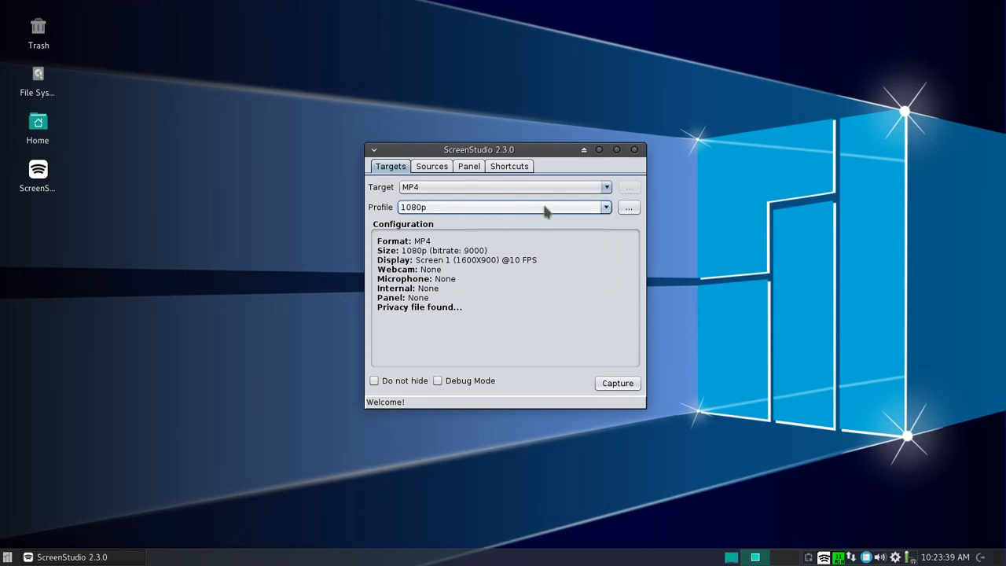
Set the webcam source to UVC Camera (046d:0809) and the microphone to Built-in Audio Analog Stereo
left_click(432, 166)
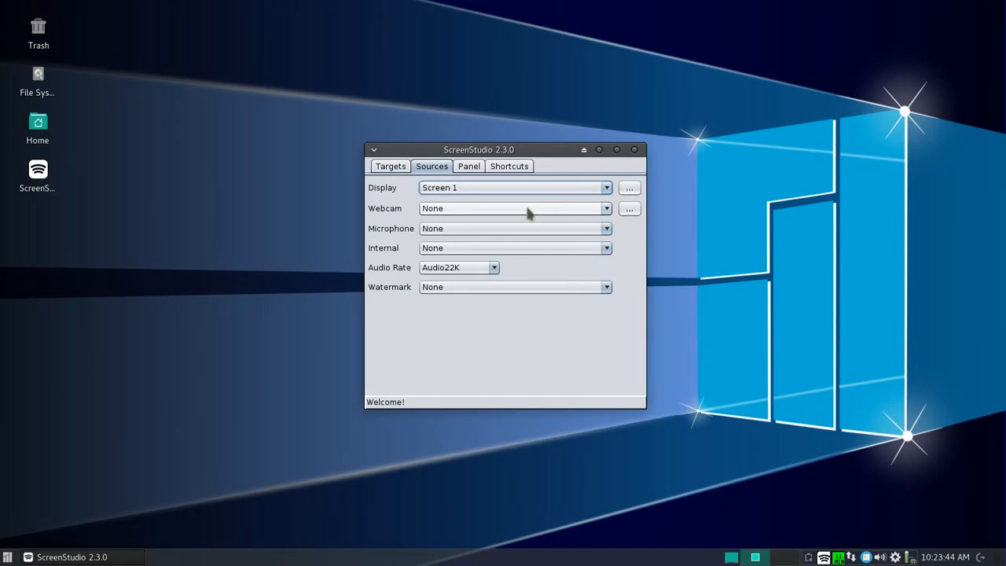
left_click(607, 209)
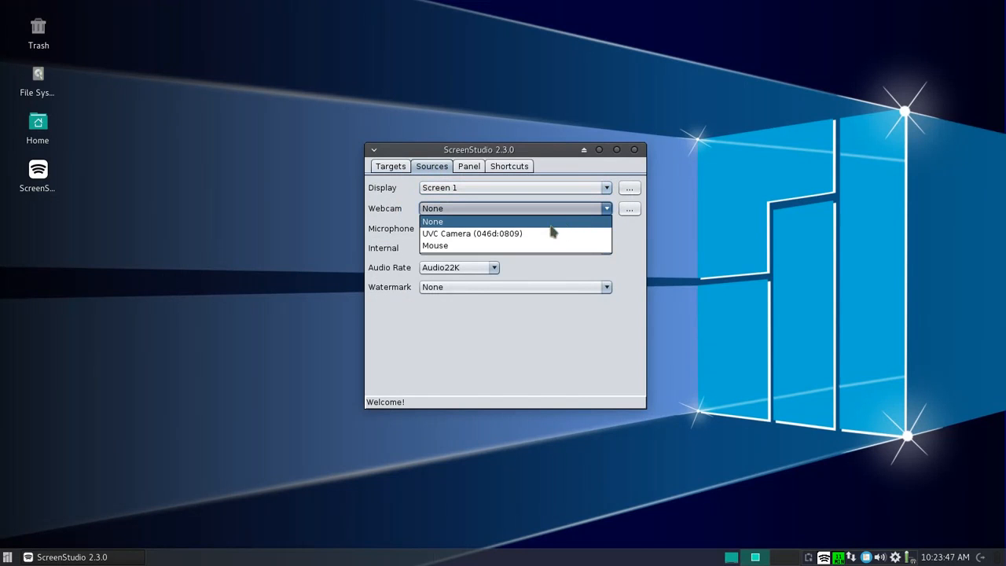
left_click(520, 239)
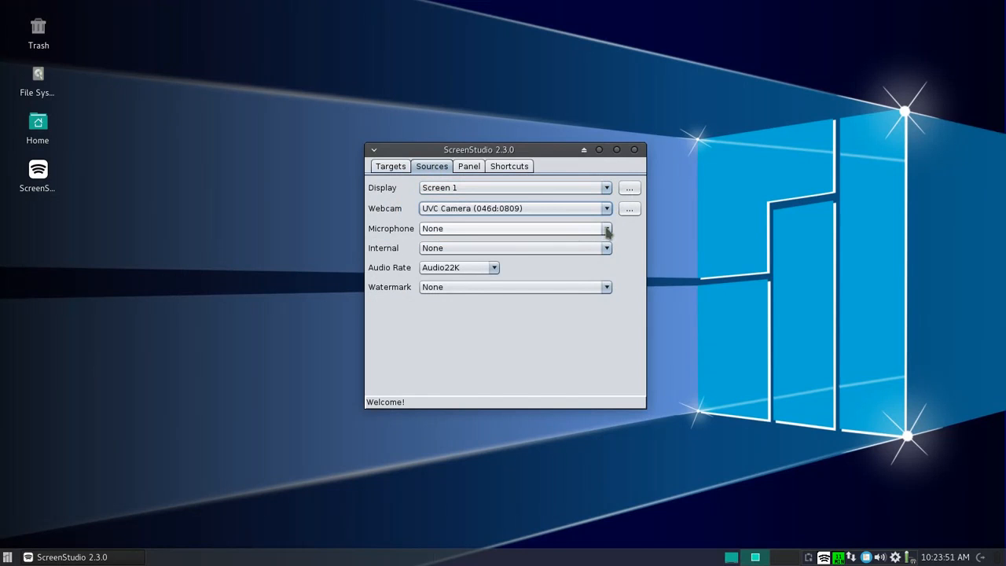
left_click(606, 229)
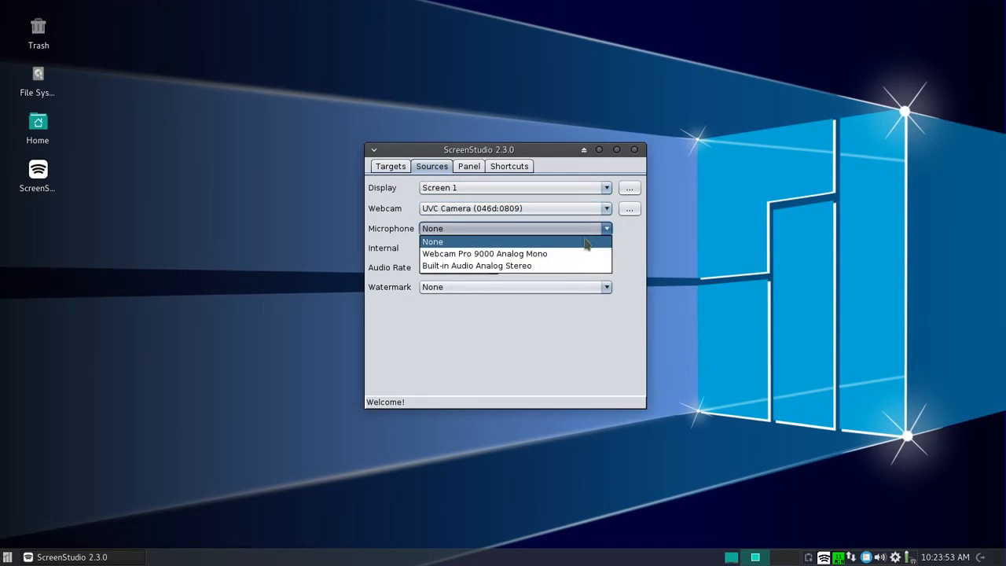
key("Down")
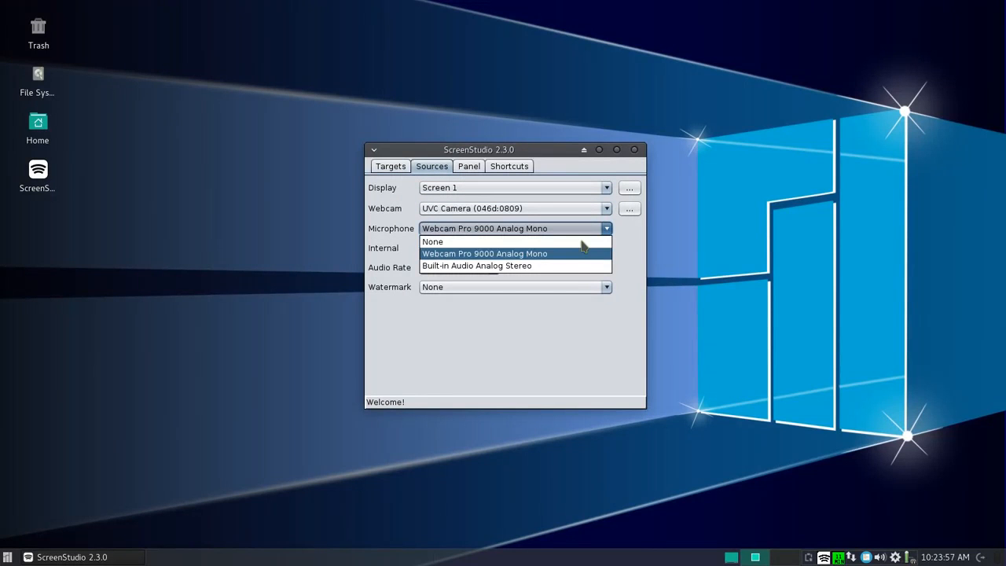
key("Down")
key("Return")
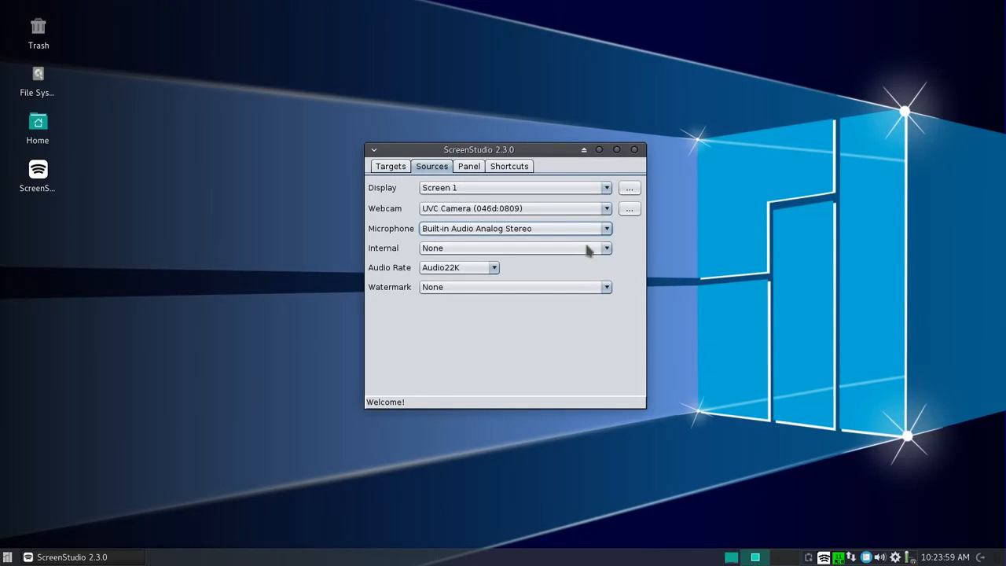
left_click(602, 250)
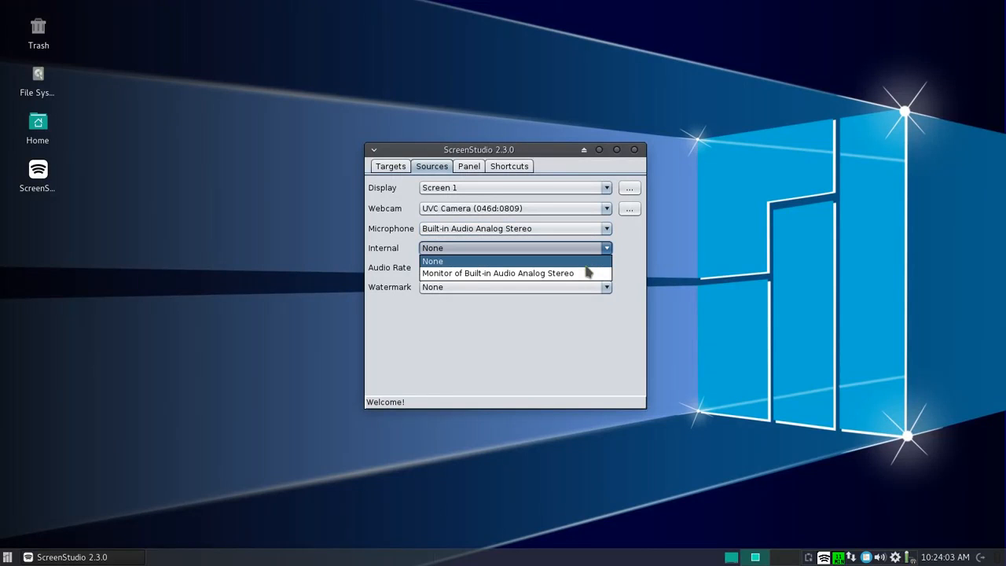
Choose default.html as the panel content for the recording
left_click(474, 169)
left_click(474, 169)
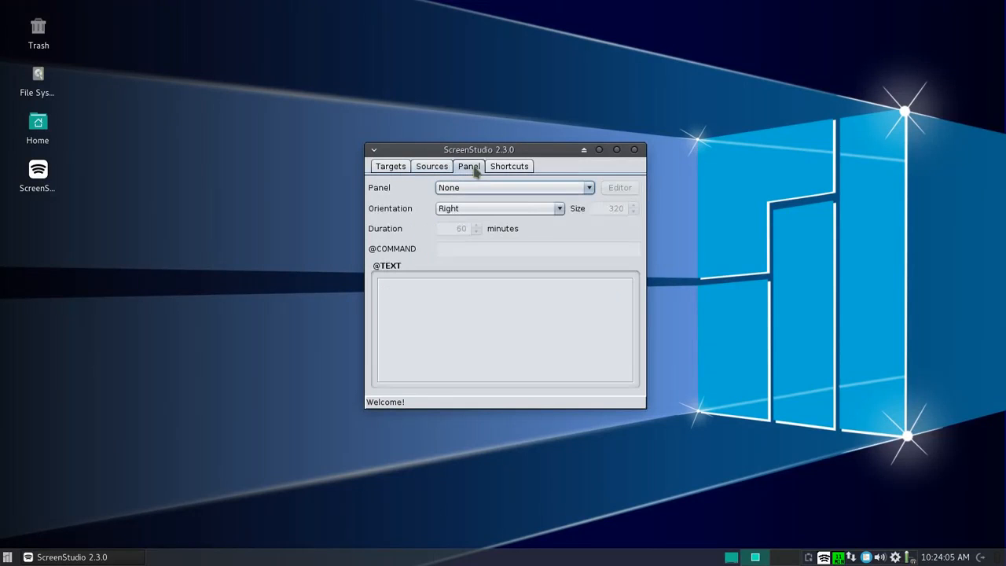
left_click(586, 188)
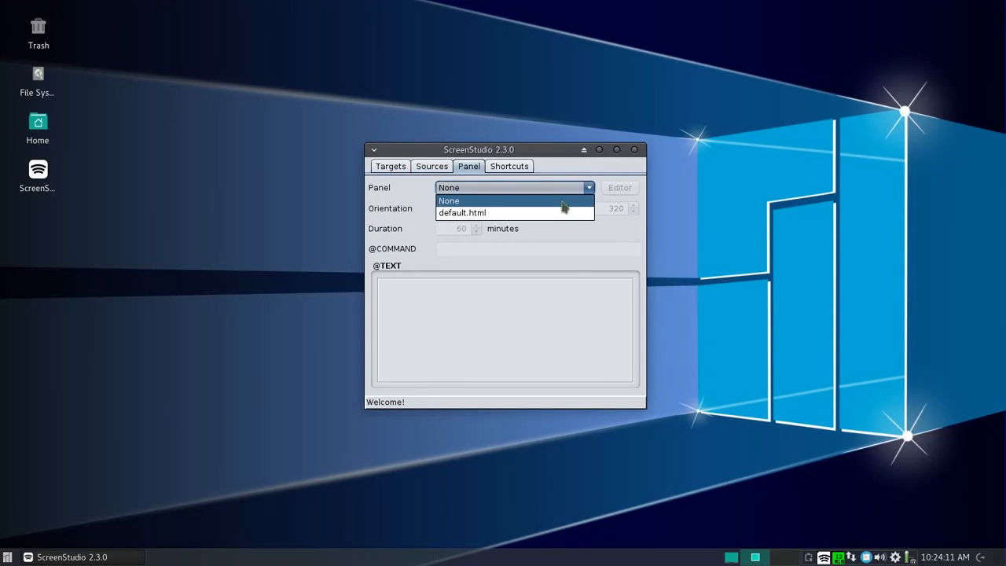
left_click(550, 212)
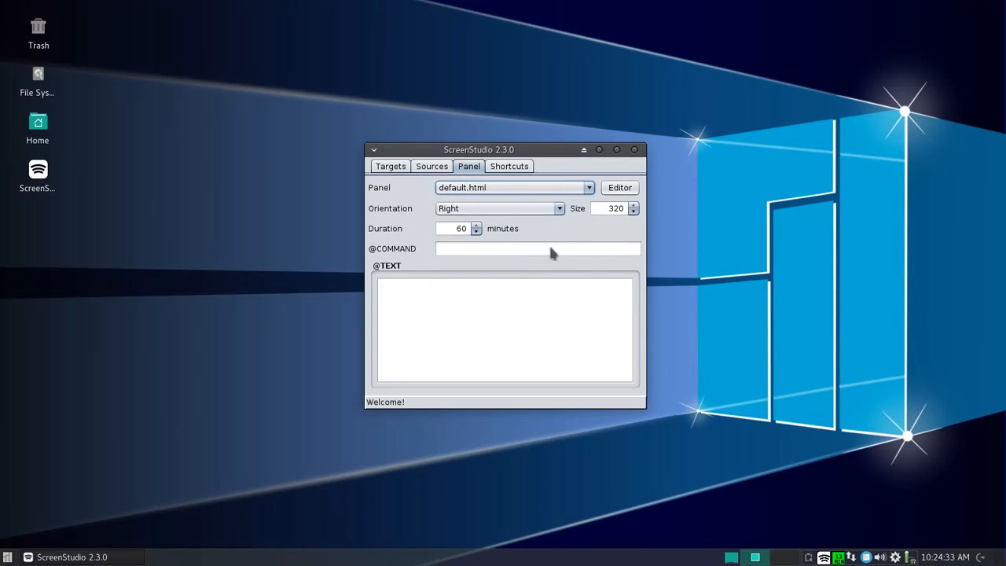
Check the capture and privacy shortcut settings, and close the ScreenStudio window from its target settings
left_click(510, 167)
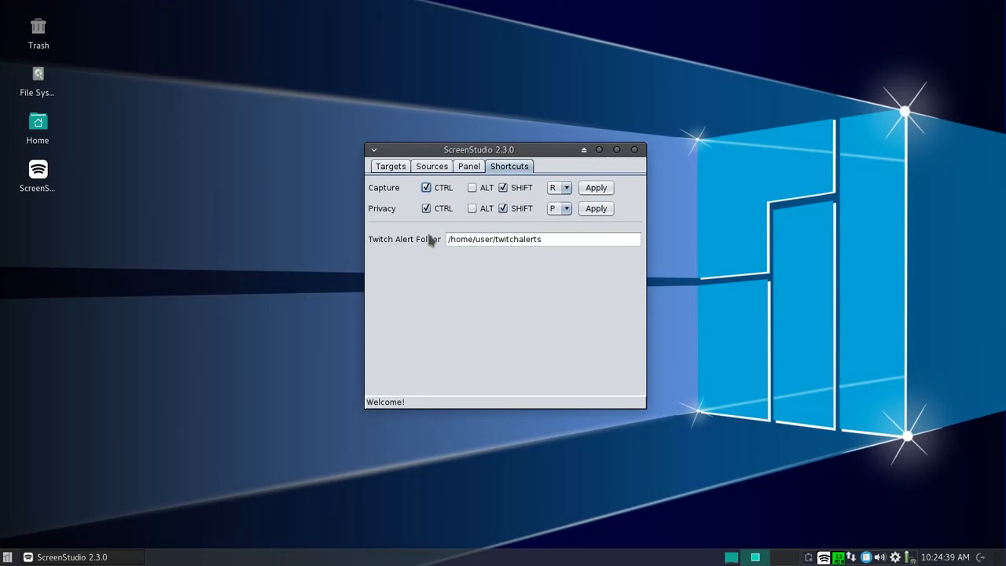
left_click(386, 168)
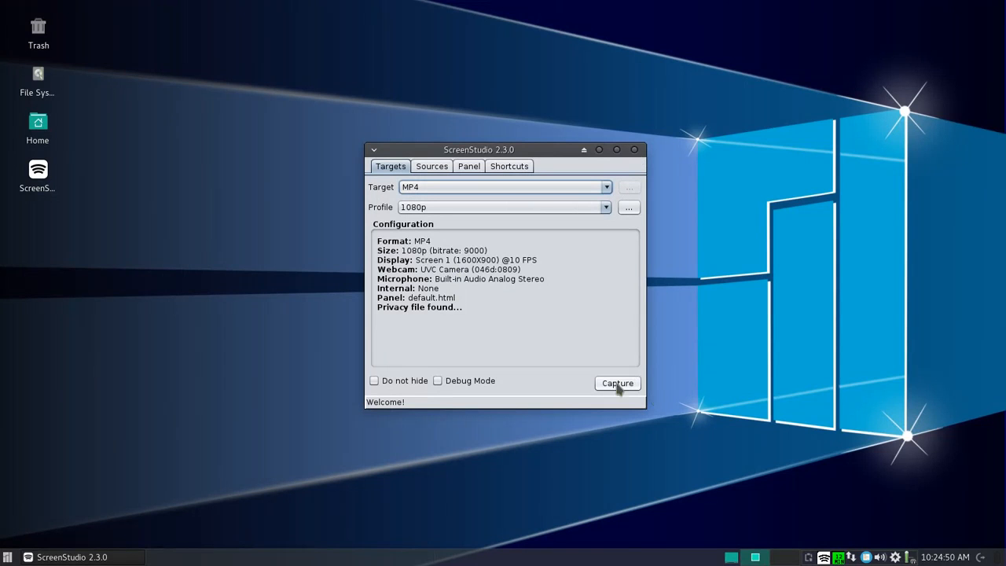
left_click(635, 151)
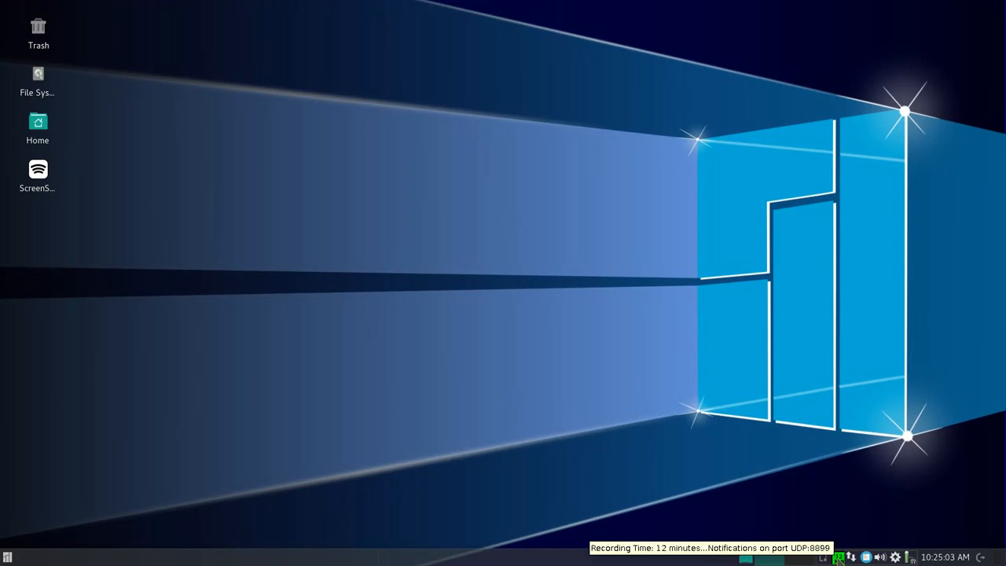
Examine the running recorder's tray options, including the panel content choices and the stop recording command, and dismiss them
right_click(839, 558)
mouse_move(862, 532)
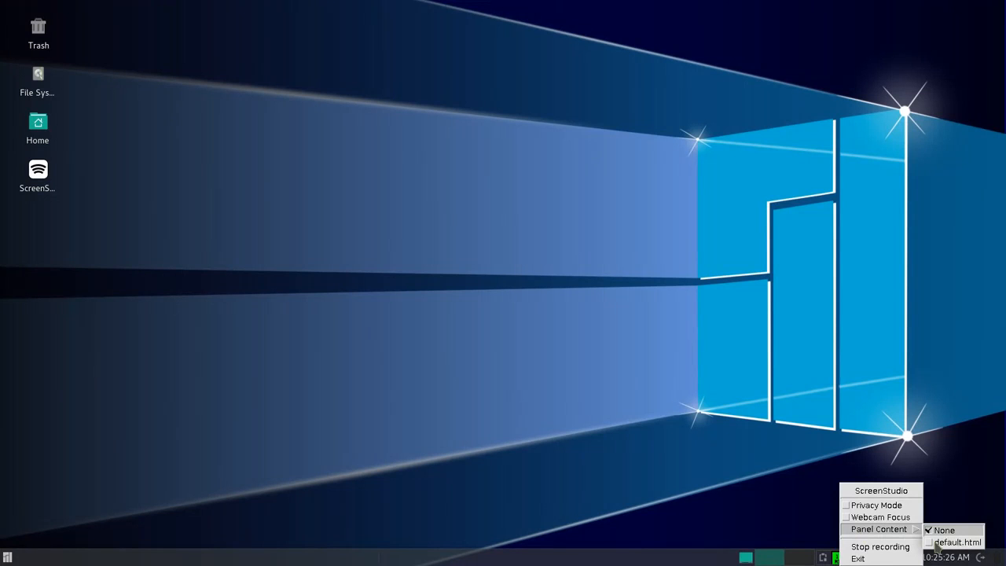
left_click(852, 546)
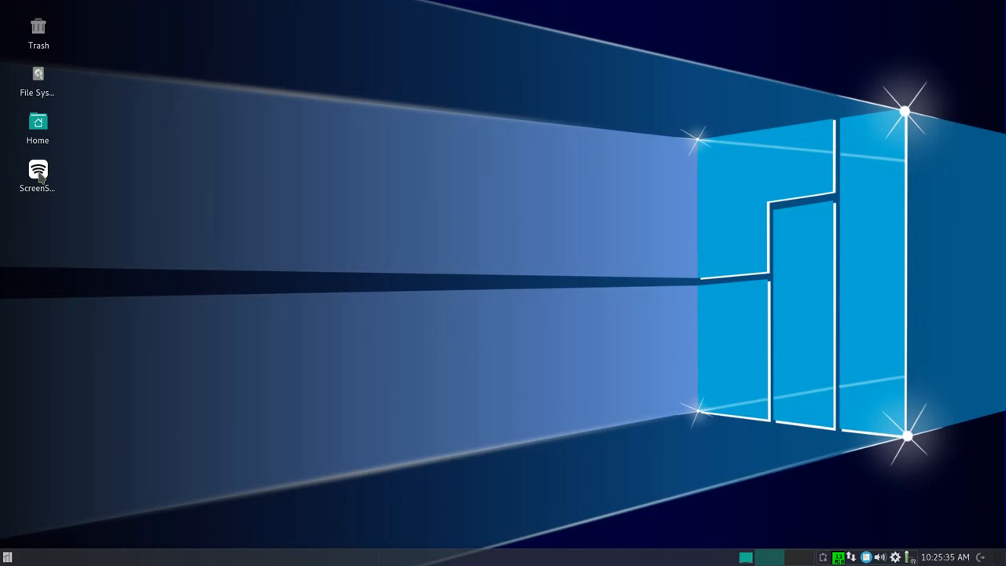
mouse_move(41, 180)
right_click(838, 557)
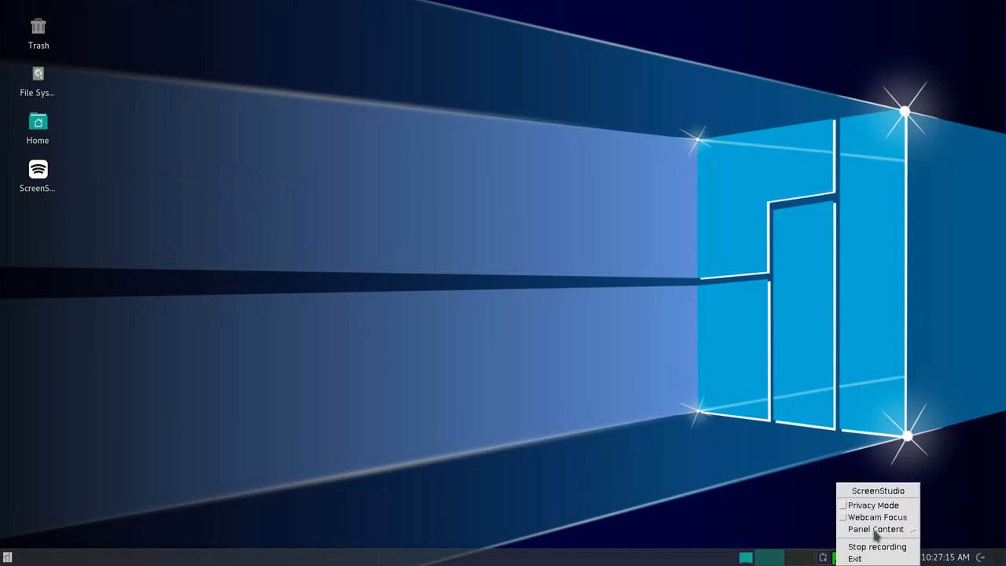
left_click(771, 511)
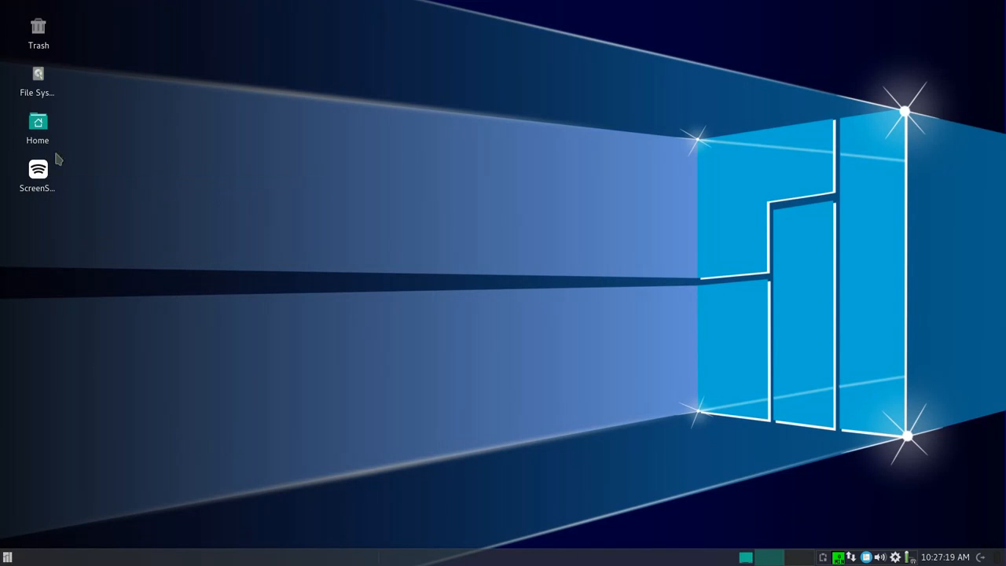
Browse the home folder, Downloads, ScreenStudio.Ubuntu and screenstudio folders to locate where recordings are saved
double_click(36, 132)
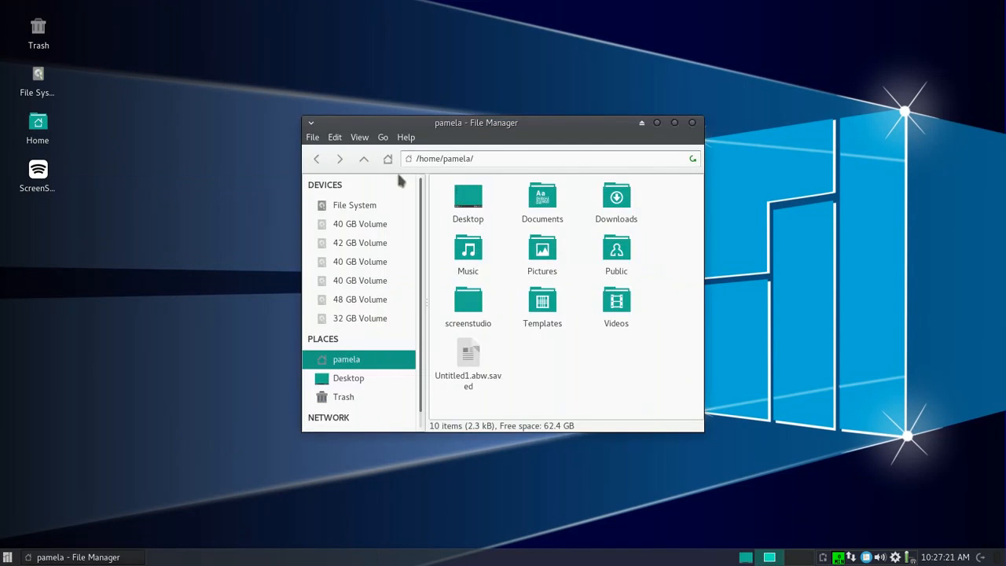
double_click(607, 204)
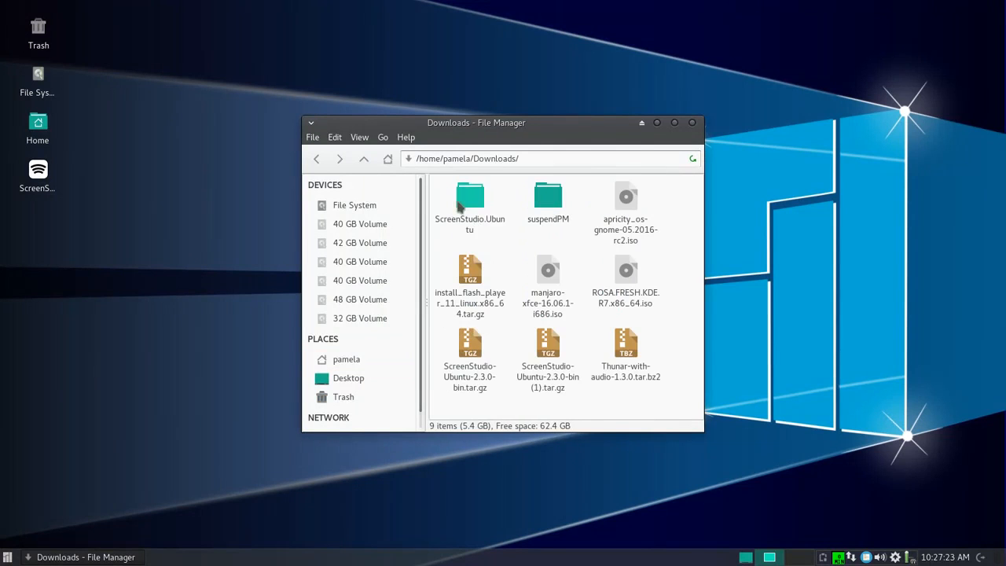
double_click(465, 202)
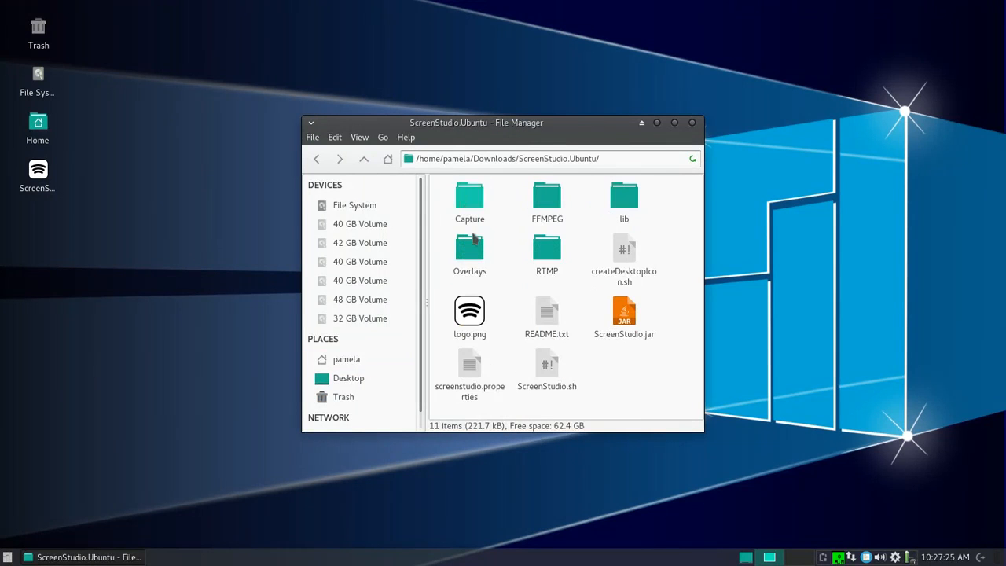
left_click(363, 161)
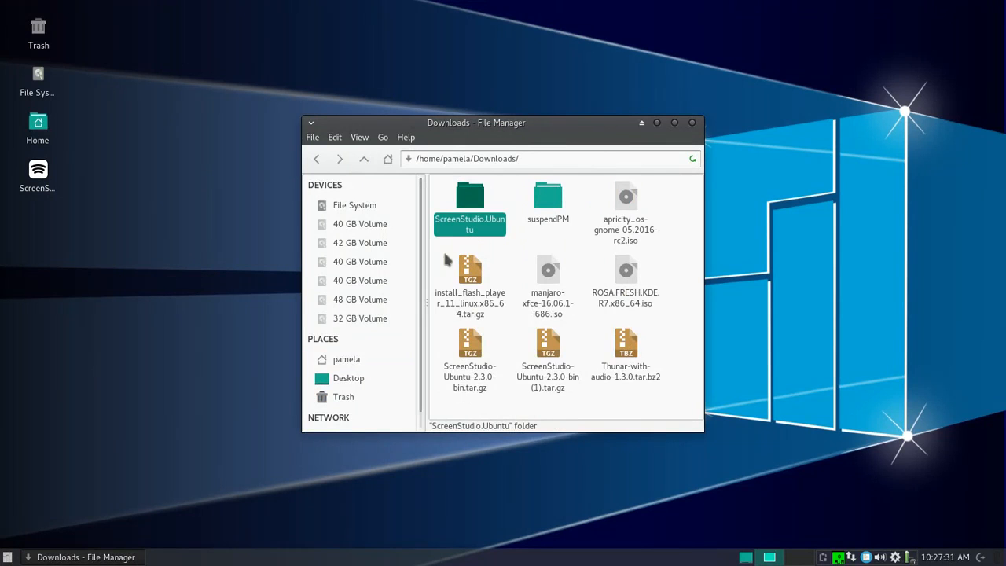
left_click(366, 160)
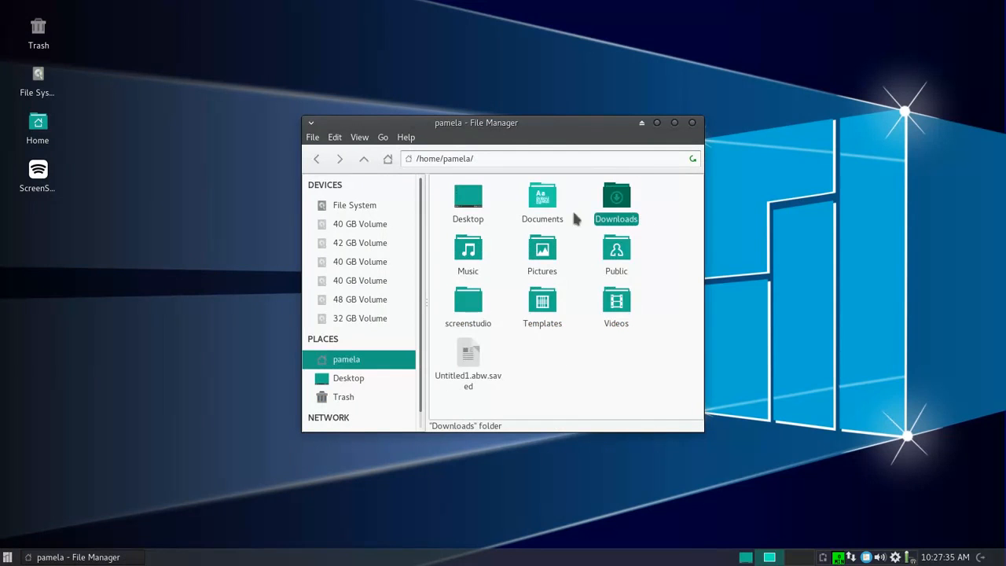
left_click(464, 312)
double_click(464, 312)
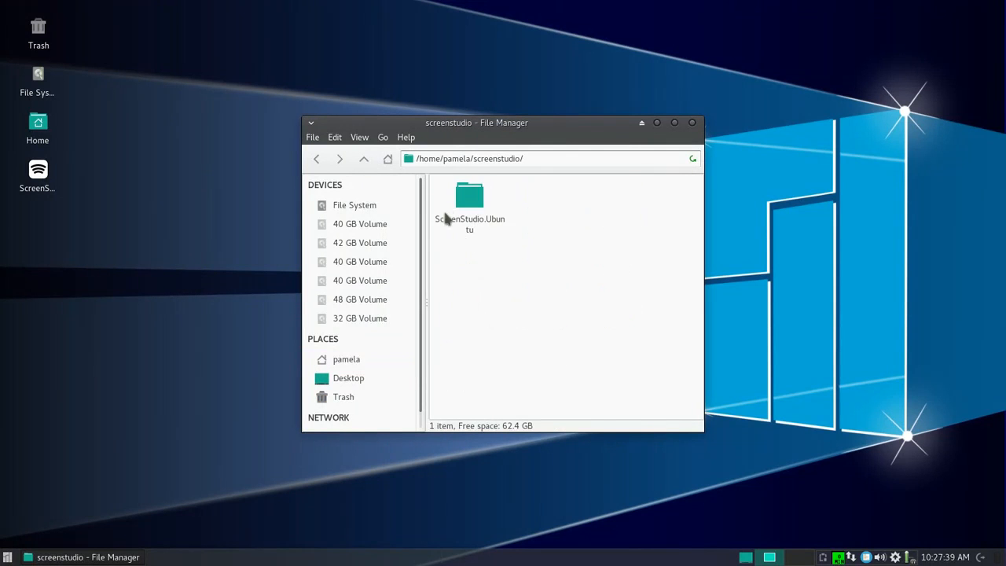
left_click(364, 161)
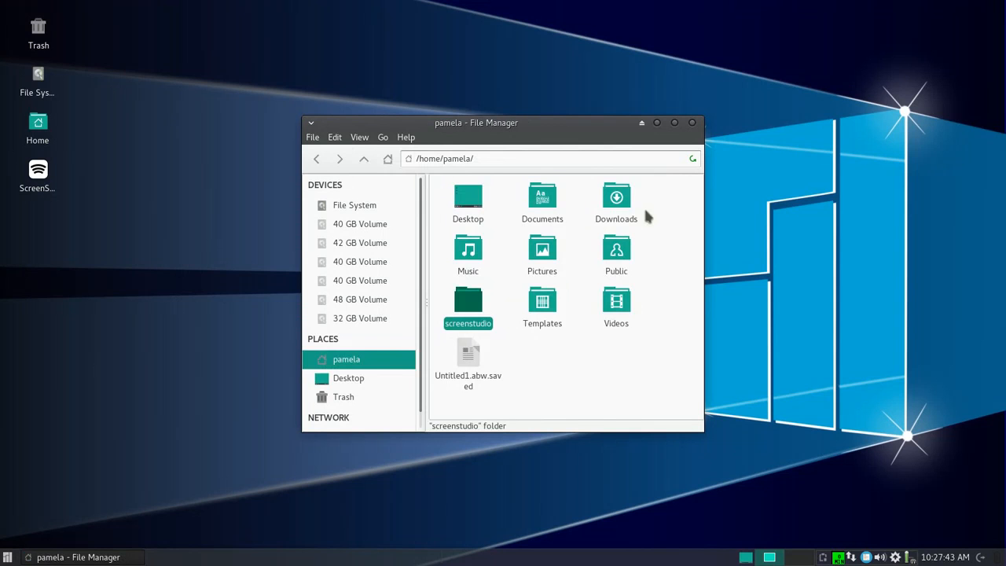
double_click(608, 197)
left_click(475, 203)
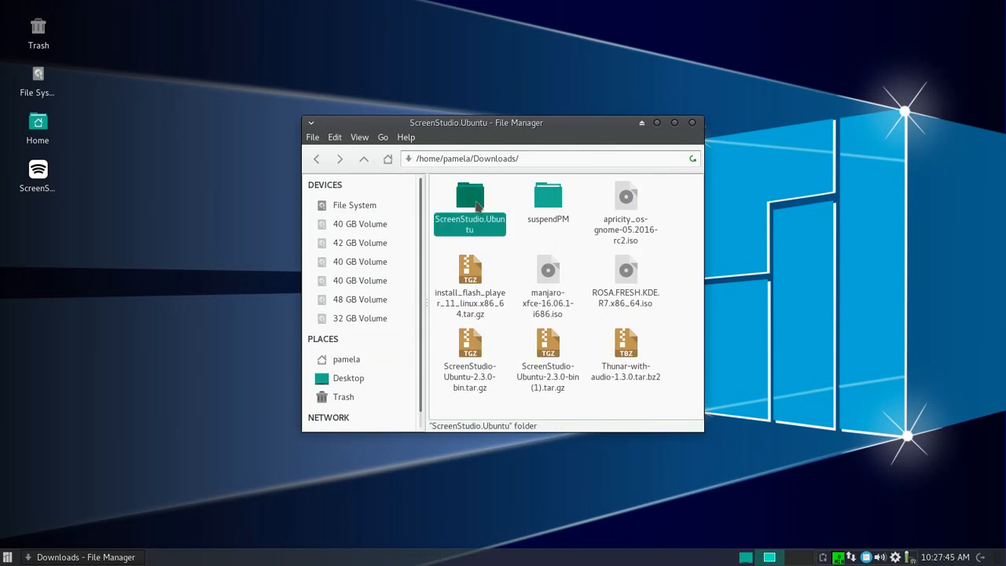
left_click(364, 158)
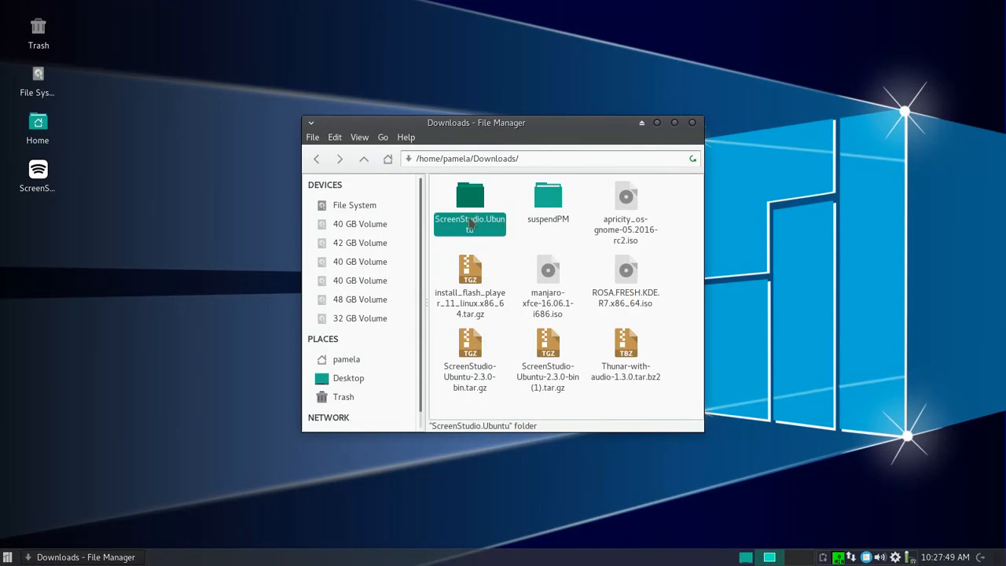
left_click(364, 159)
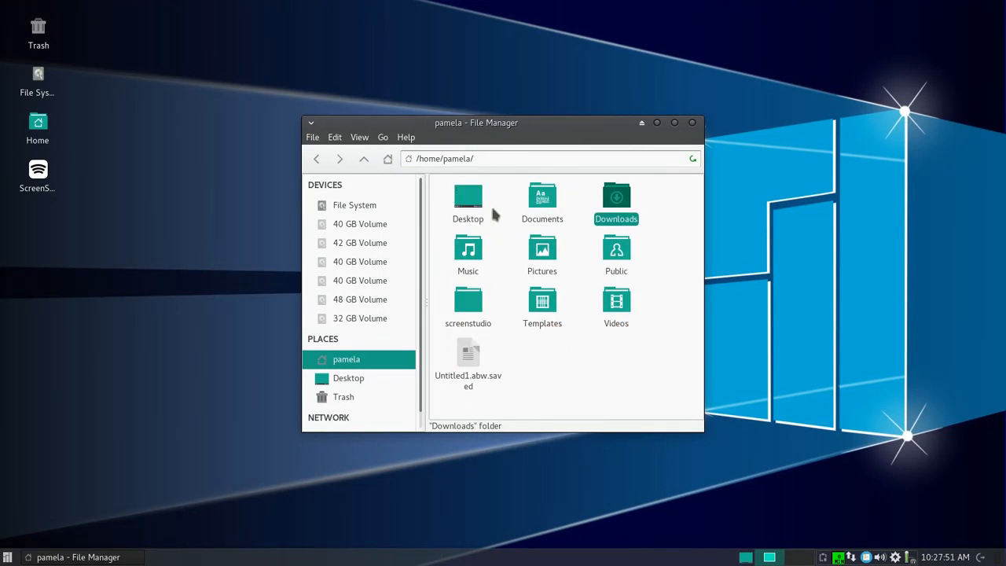
Open the Capture folder inside Downloads/ScreenStudio.Ubuntu and play capture-1471363930093.mp4 in VLC media player
double_click(617, 206)
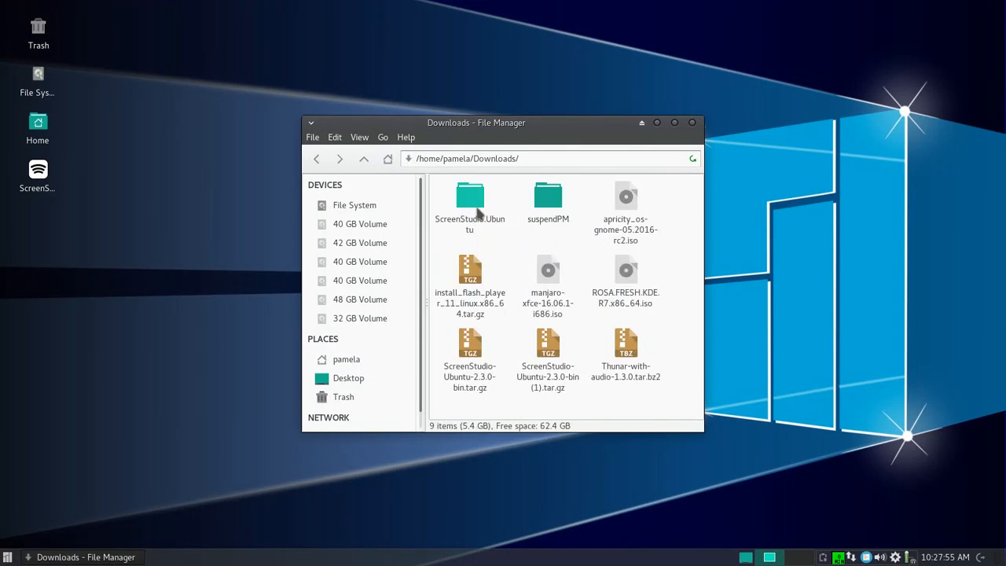
double_click(462, 206)
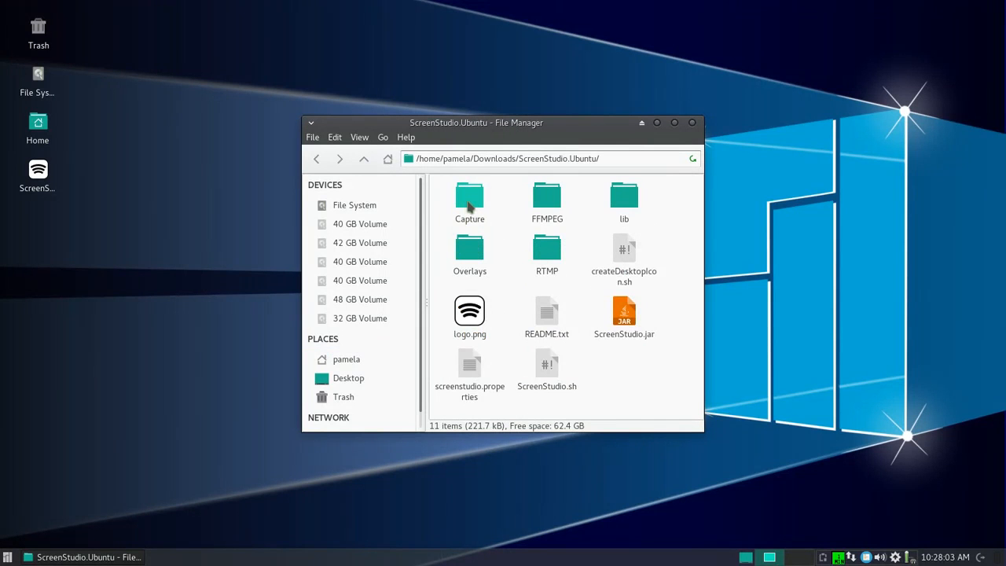
double_click(468, 204)
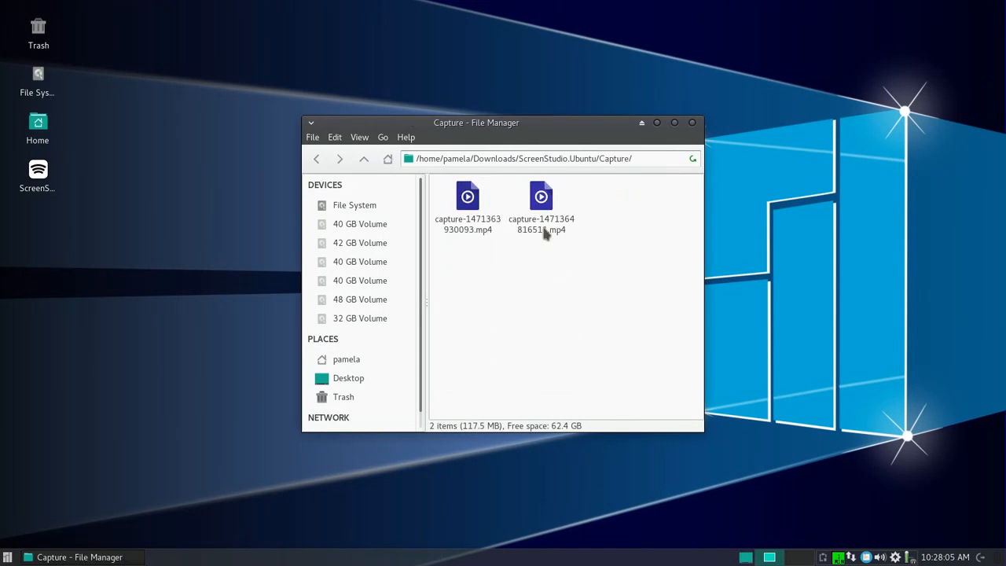
right_click(462, 216)
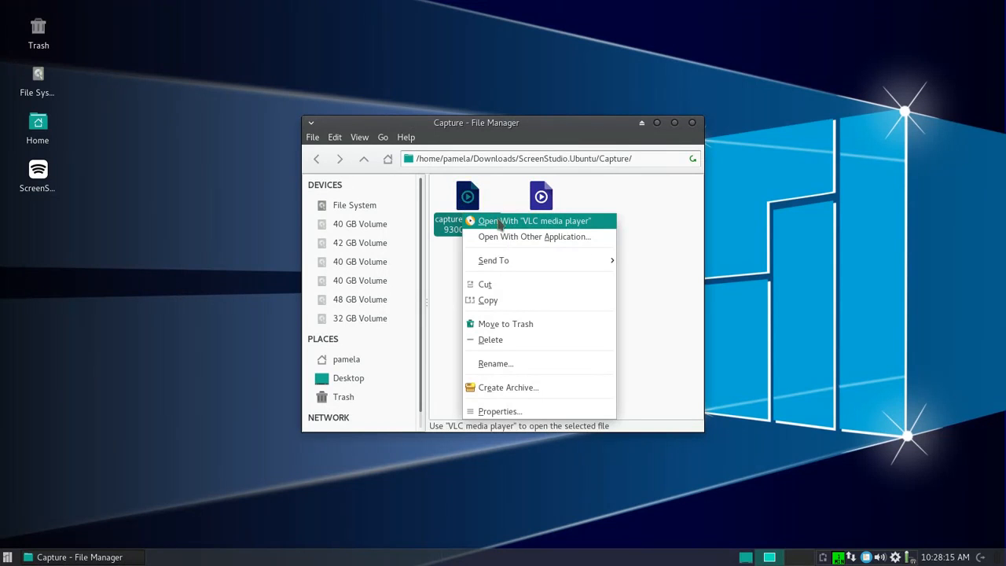
left_click(498, 222)
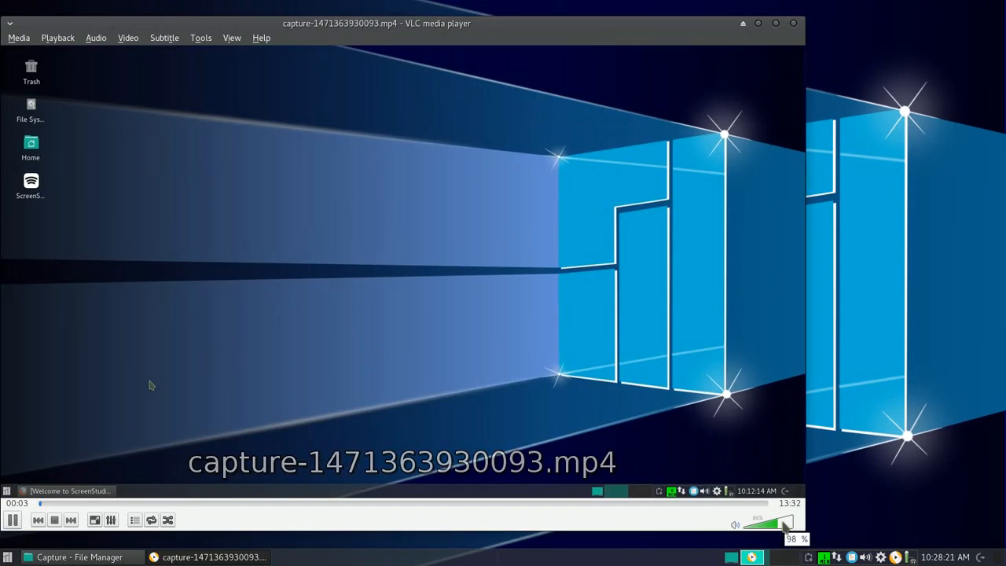
Pause the playing capture and set the player volume to 47%
left_click(786, 526)
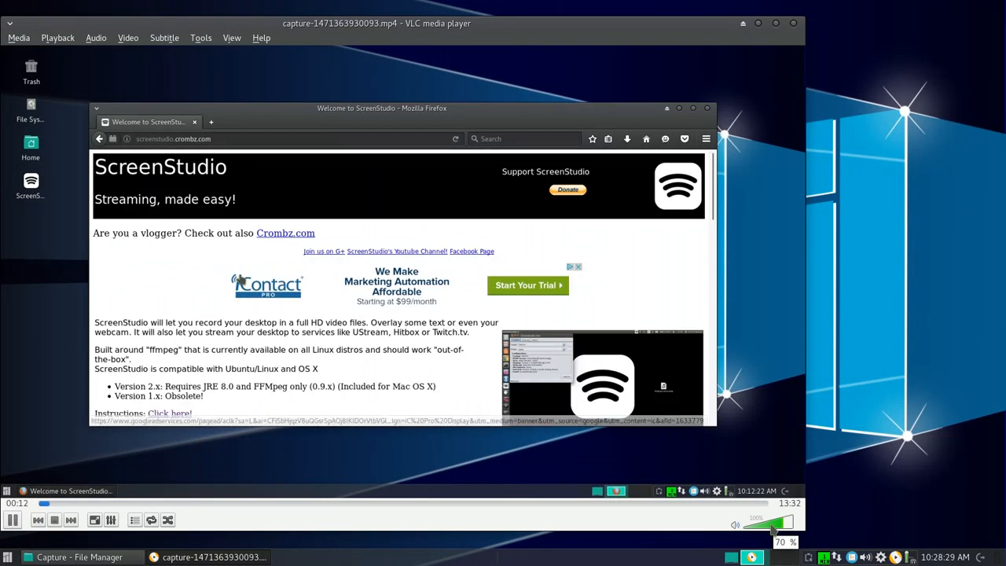
key("space")
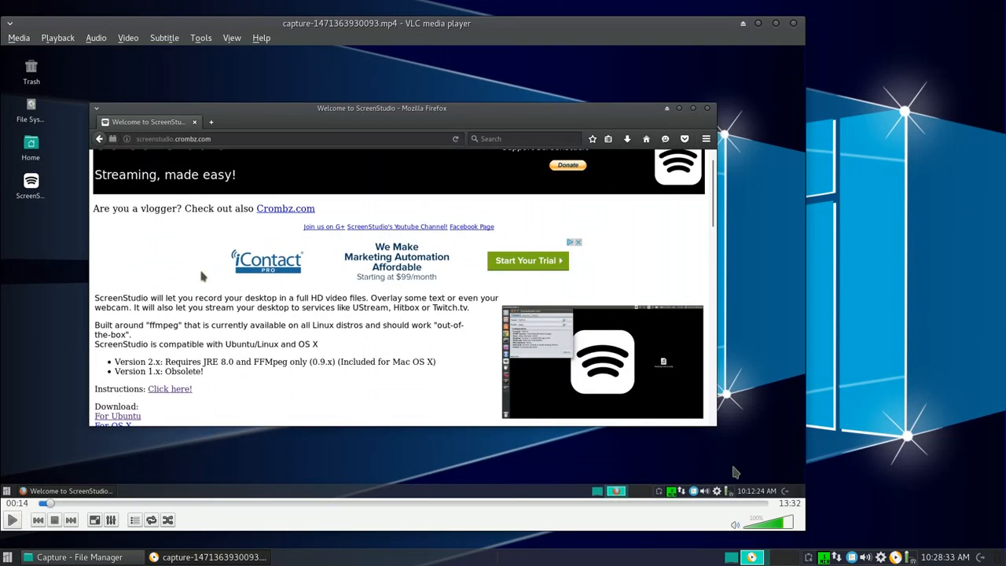
left_click(772, 525)
left_click_drag(773, 531, 766, 532)
left_click(762, 526)
Stop the capture's playback and close the VLC and file manager windows
left_click(55, 520)
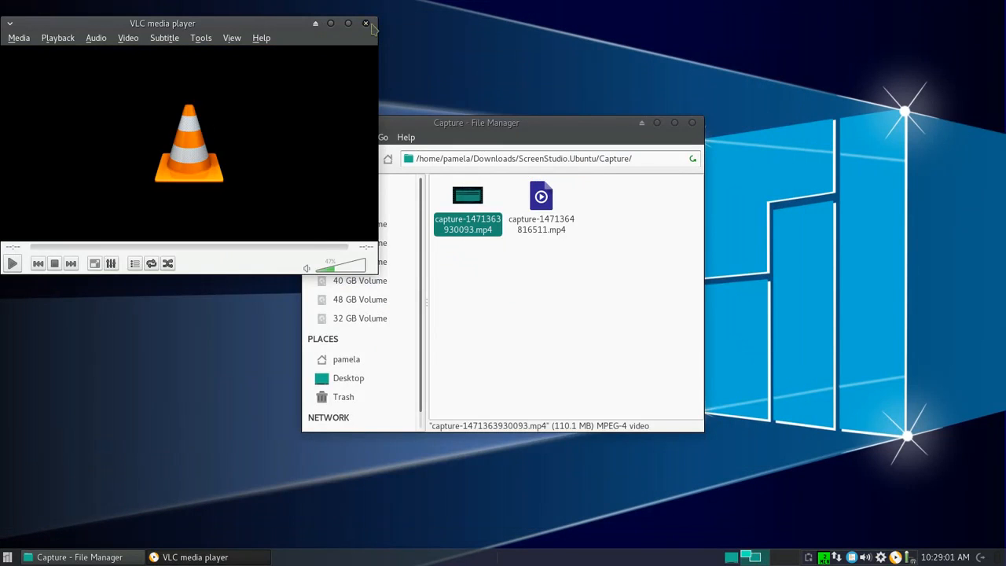
left_click(366, 23)
left_click(492, 253)
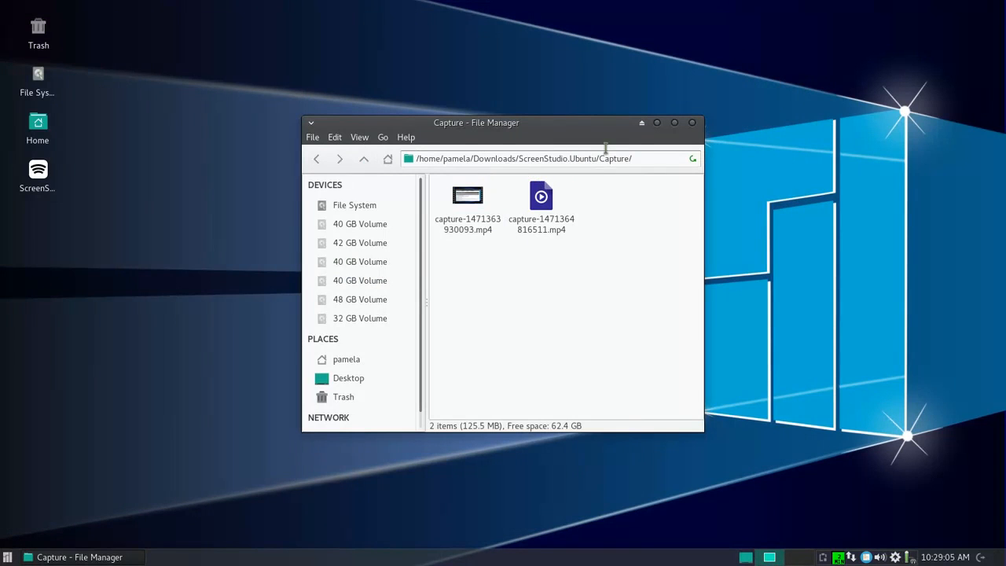
left_click(692, 123)
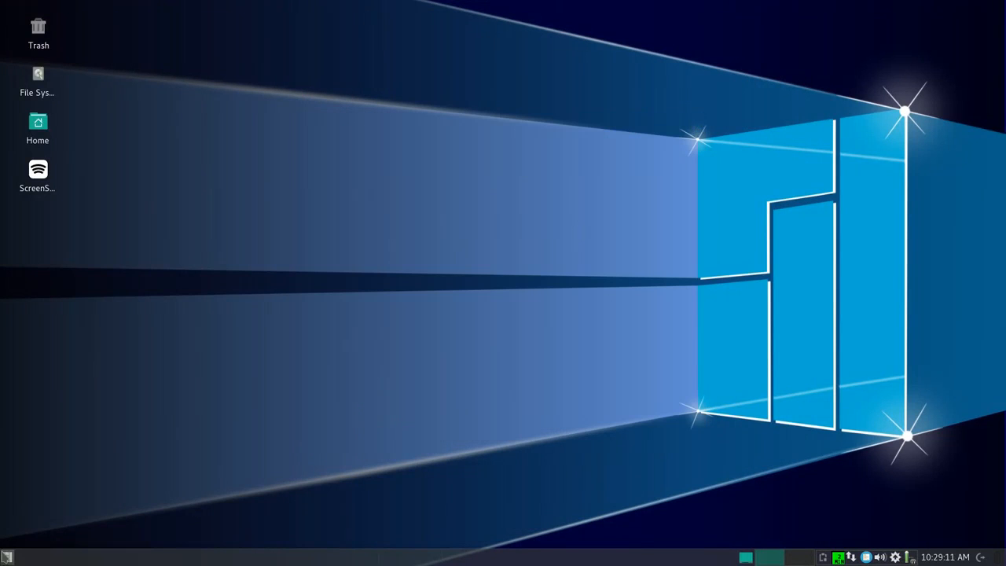
Launch the Firefox web browser and open a new tab beside the Manjaro Linux page
left_click(6, 556)
left_click(83, 348)
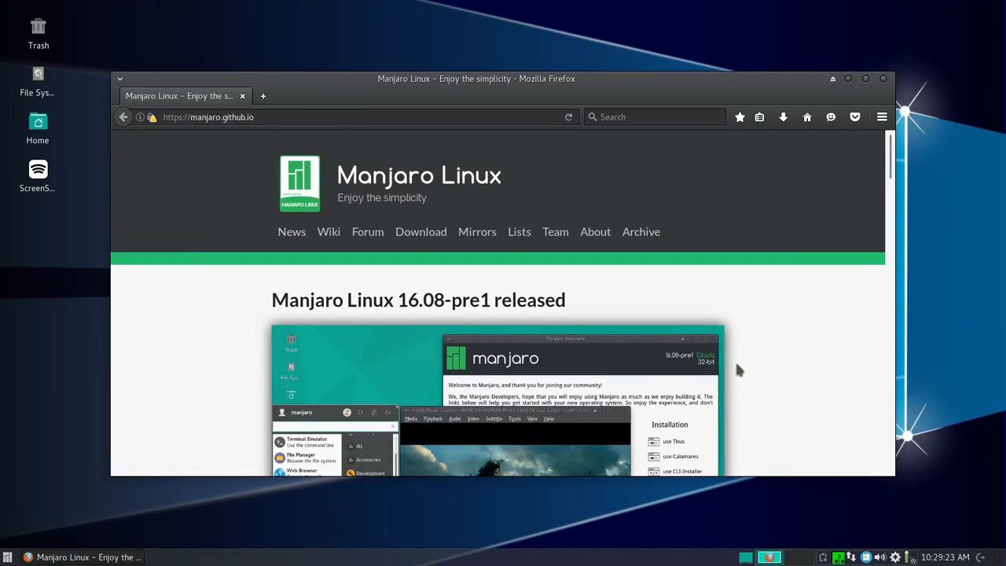
scroll(736, 364, "down", 3)
left_click(263, 95)
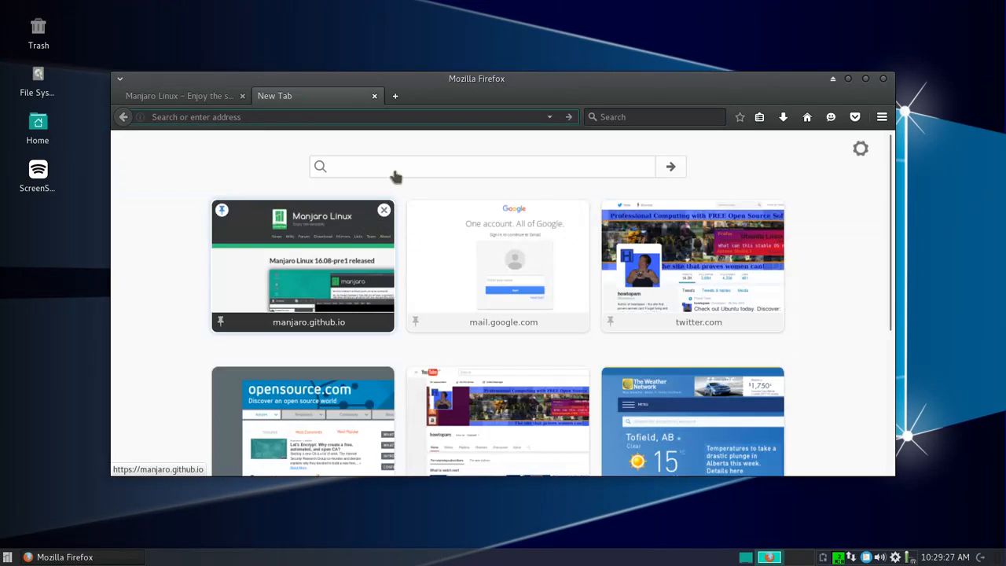
Search the web for "screenstudio" and open the Welcome to ScreenStudio result
scroll(474, 271, "down", 5)
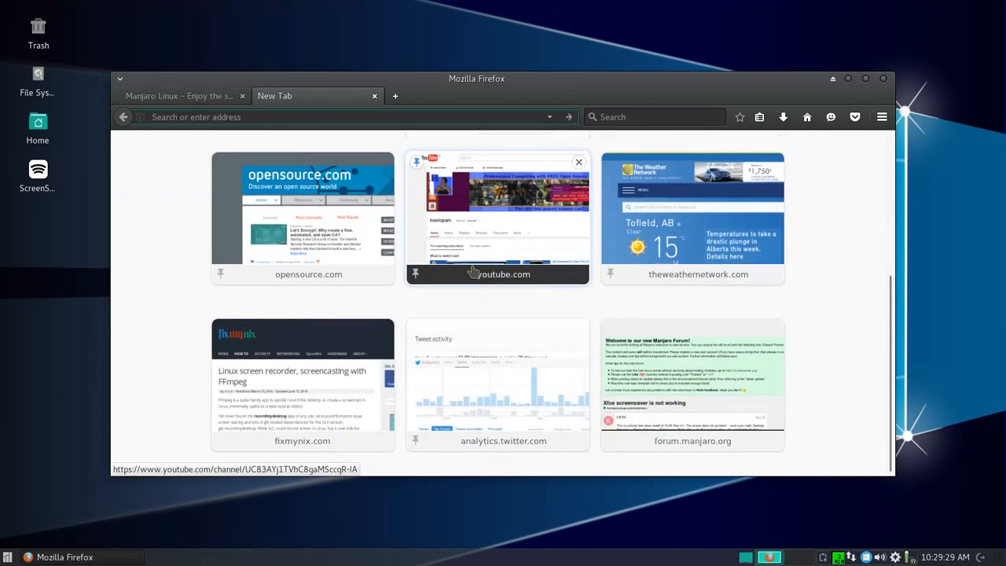
scroll(474, 271, "up", 5)
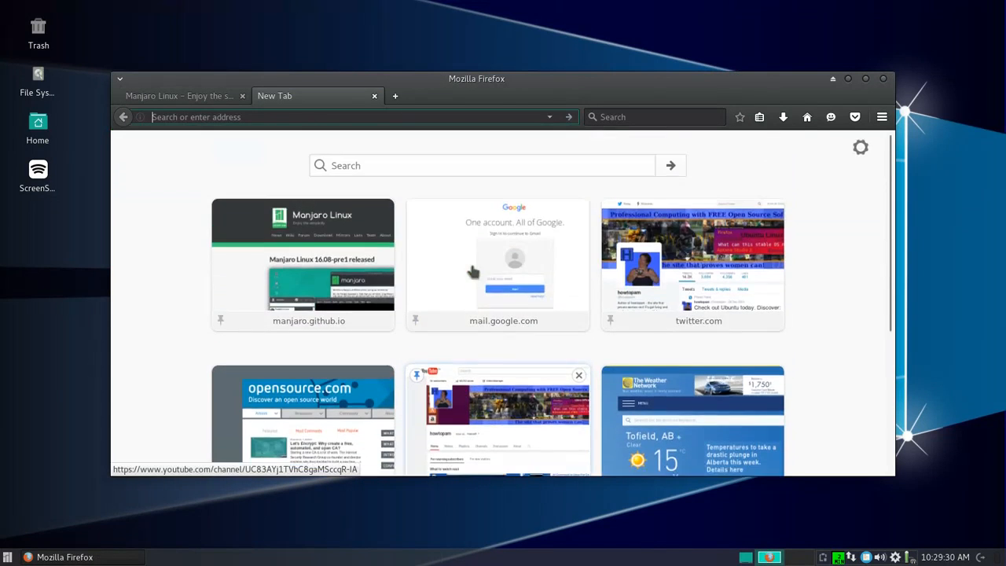
left_click(405, 168)
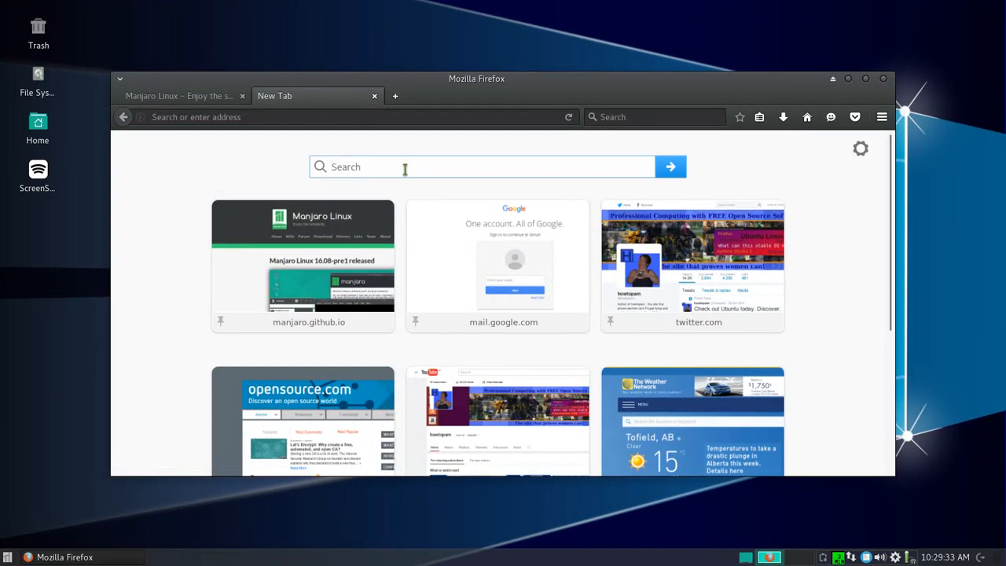
type("screenstudio")
key("Return")
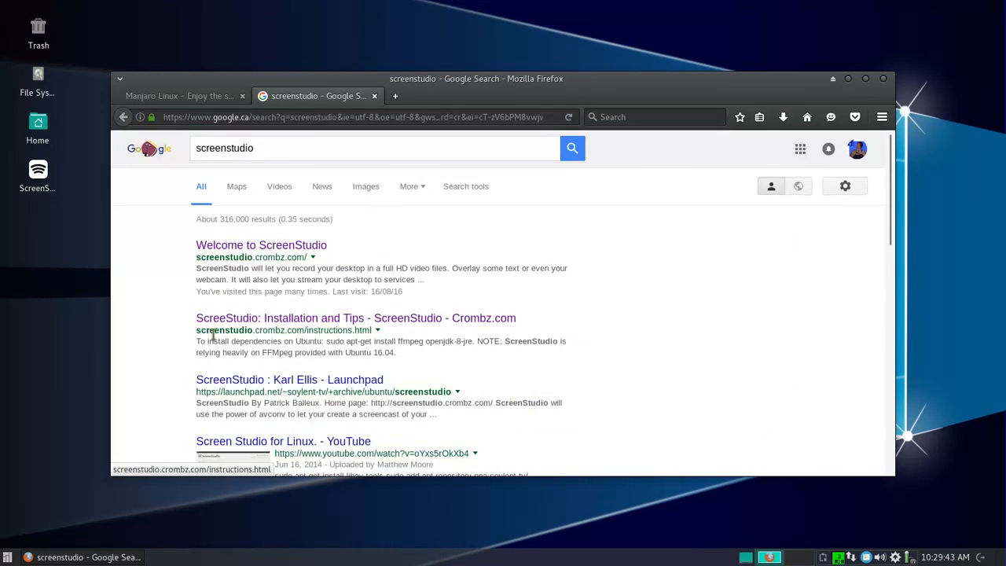
left_click(276, 249)
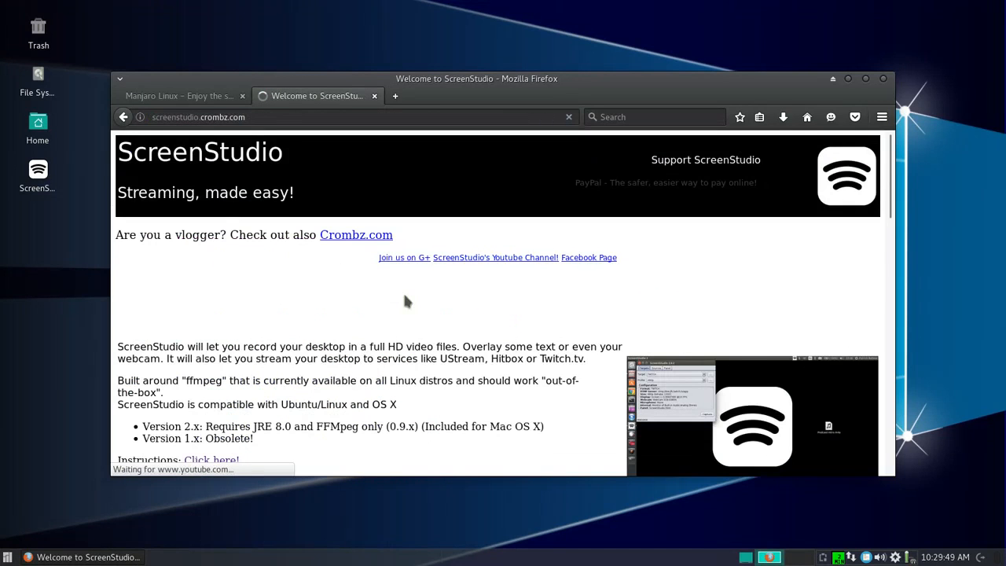
Review the Version 2.x requirements on the ScreenStudio page, highlighting JRE 8.0 and FFMpeg, and close the browser window
scroll(406, 300, "down", 3)
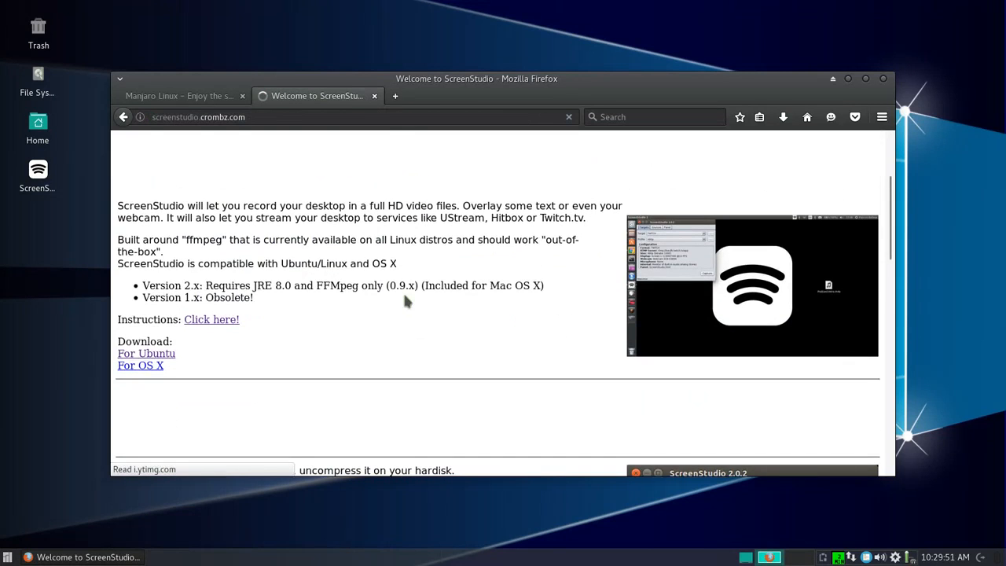
scroll(406, 300, "up", 1)
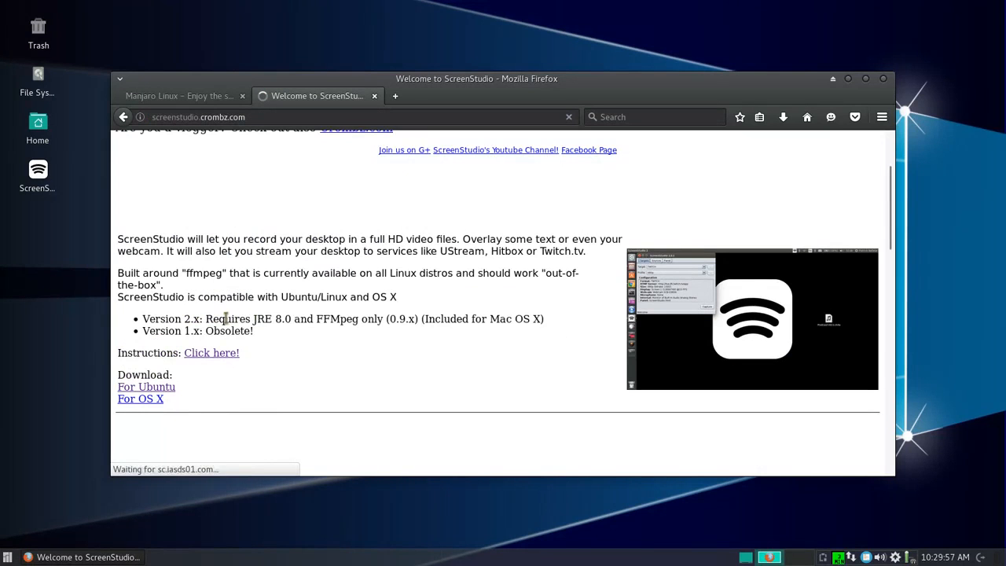
left_click_drag(206, 318, 361, 325)
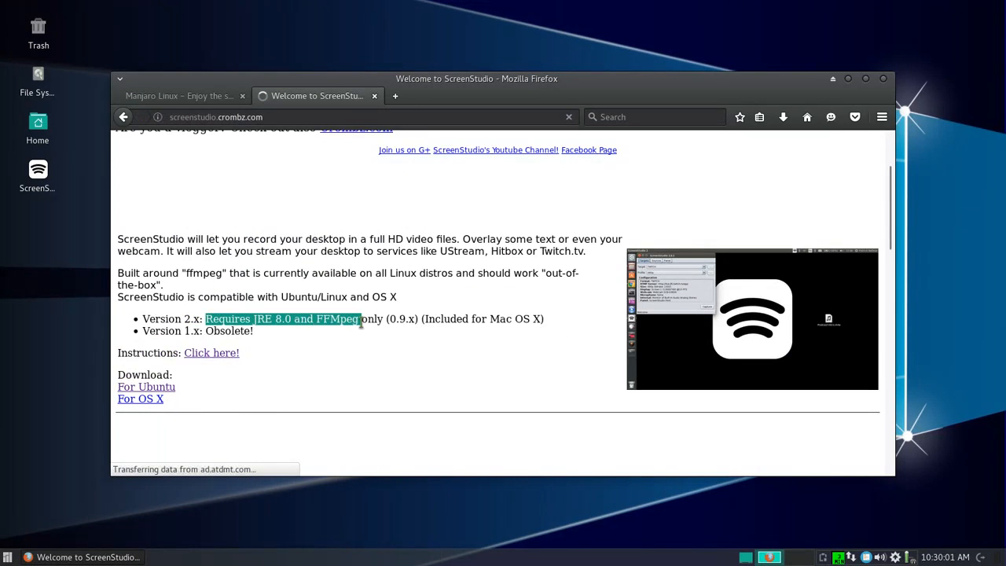
left_click(367, 330)
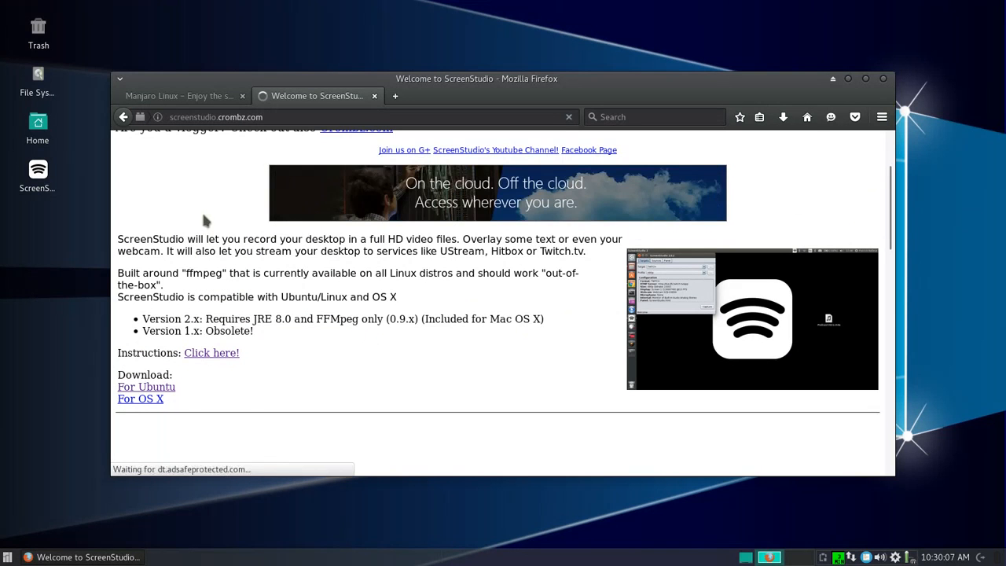
scroll(200, 219, "up", 2)
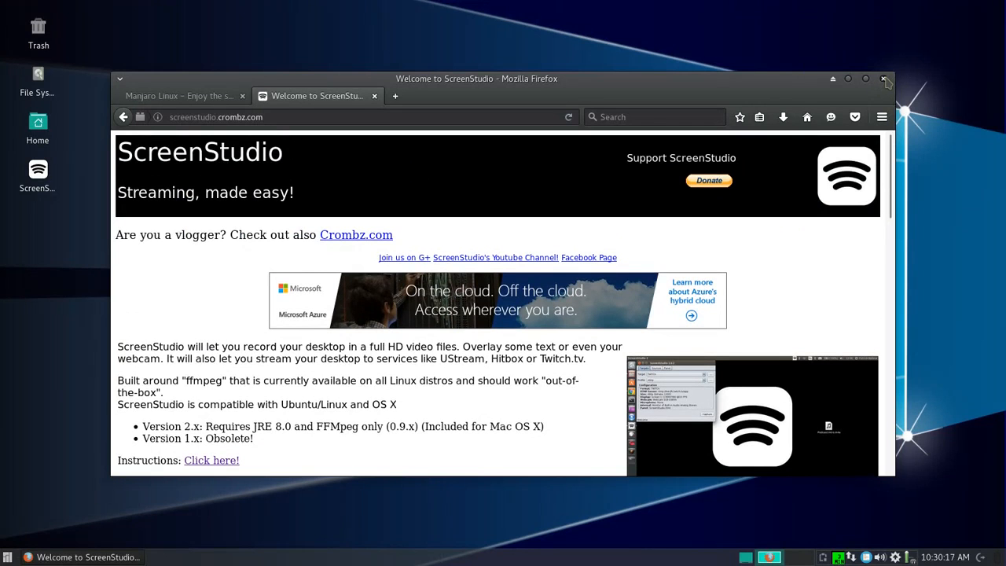
left_click(884, 79)
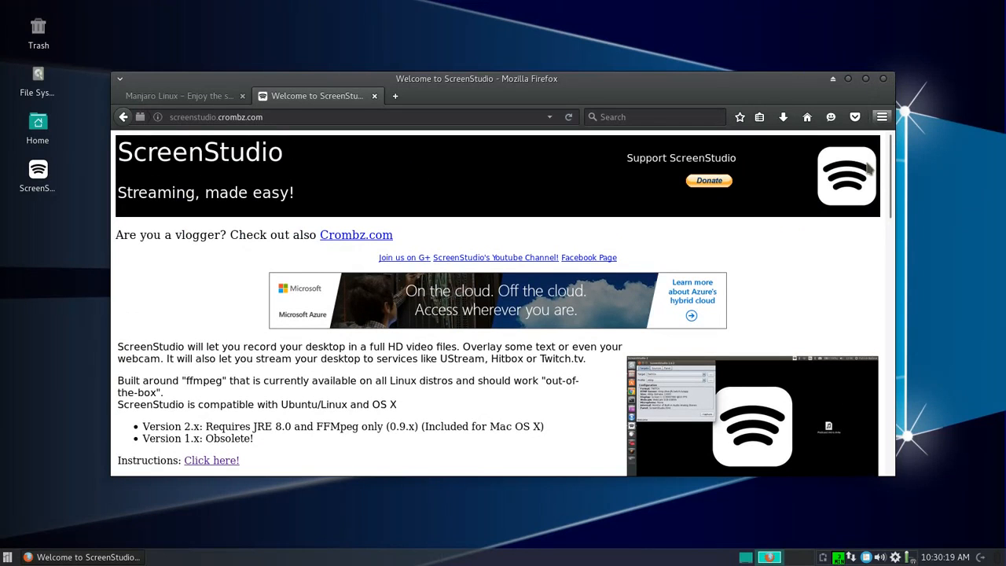